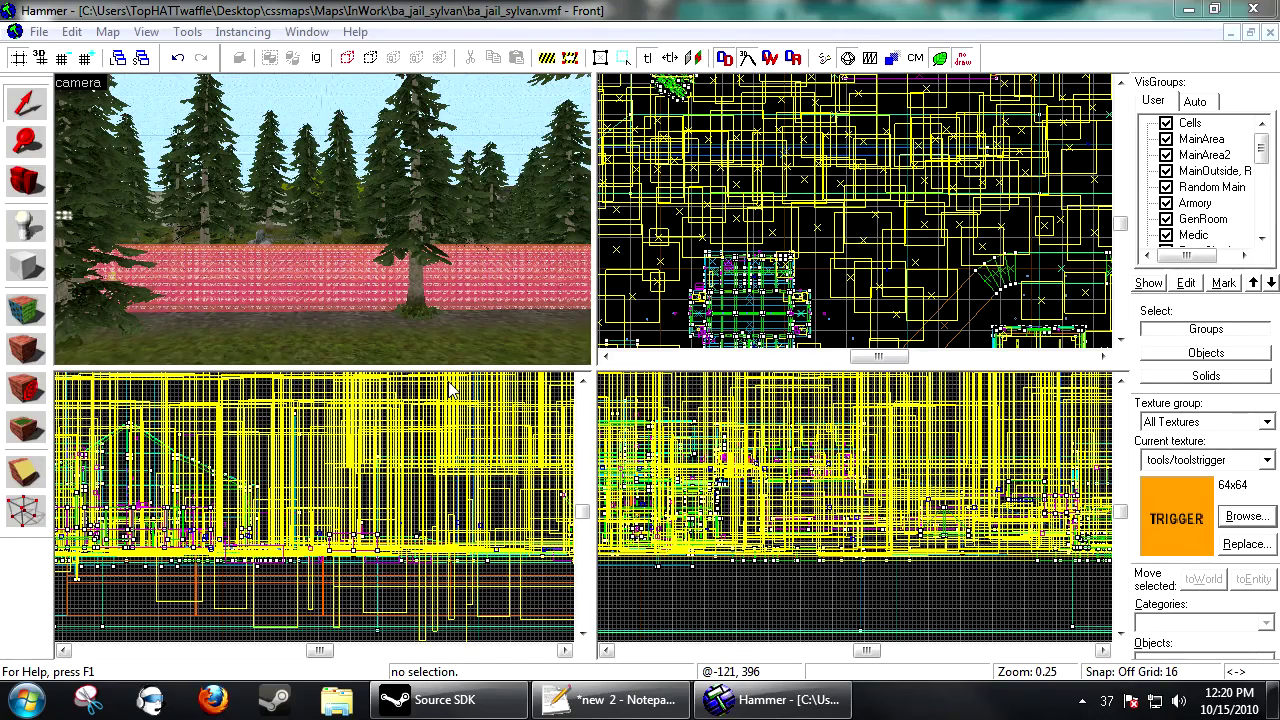
- Maximize the 3D camera view and examine the forest, buildings and open skyline of the outdoor area
{"action": "key", "text": "shift+z"}
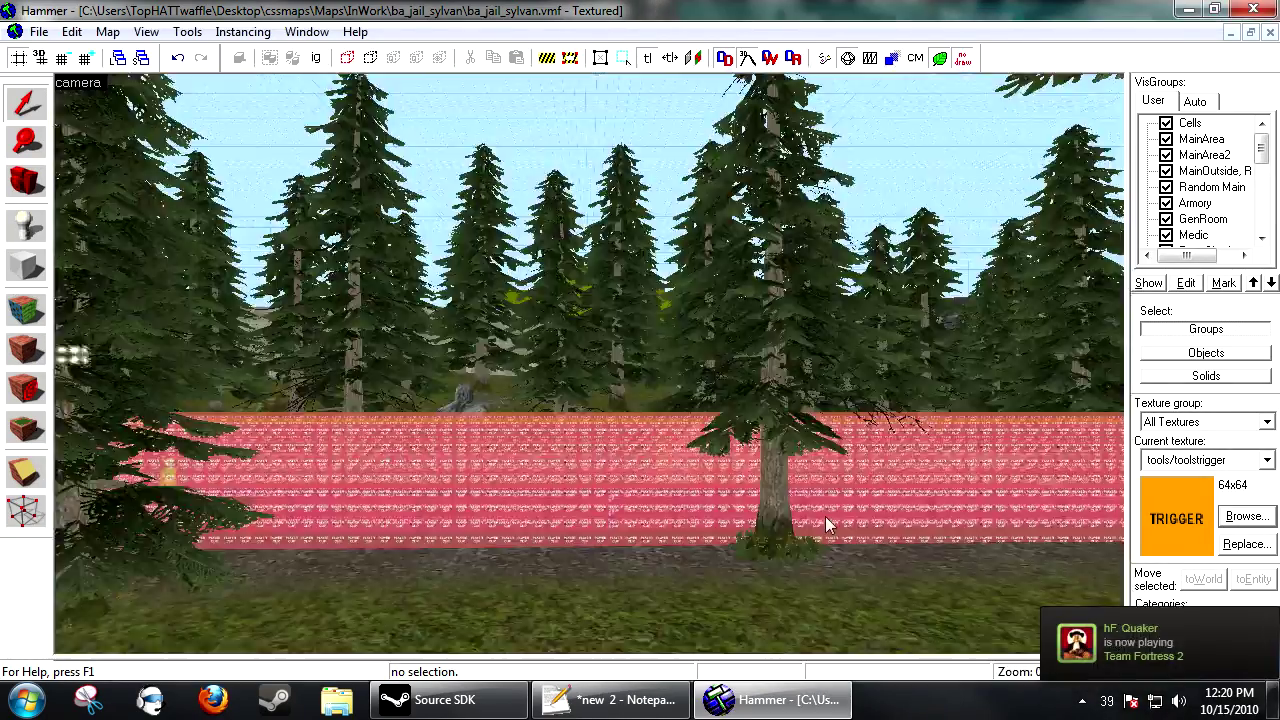
{"action": "key", "text": "z"}
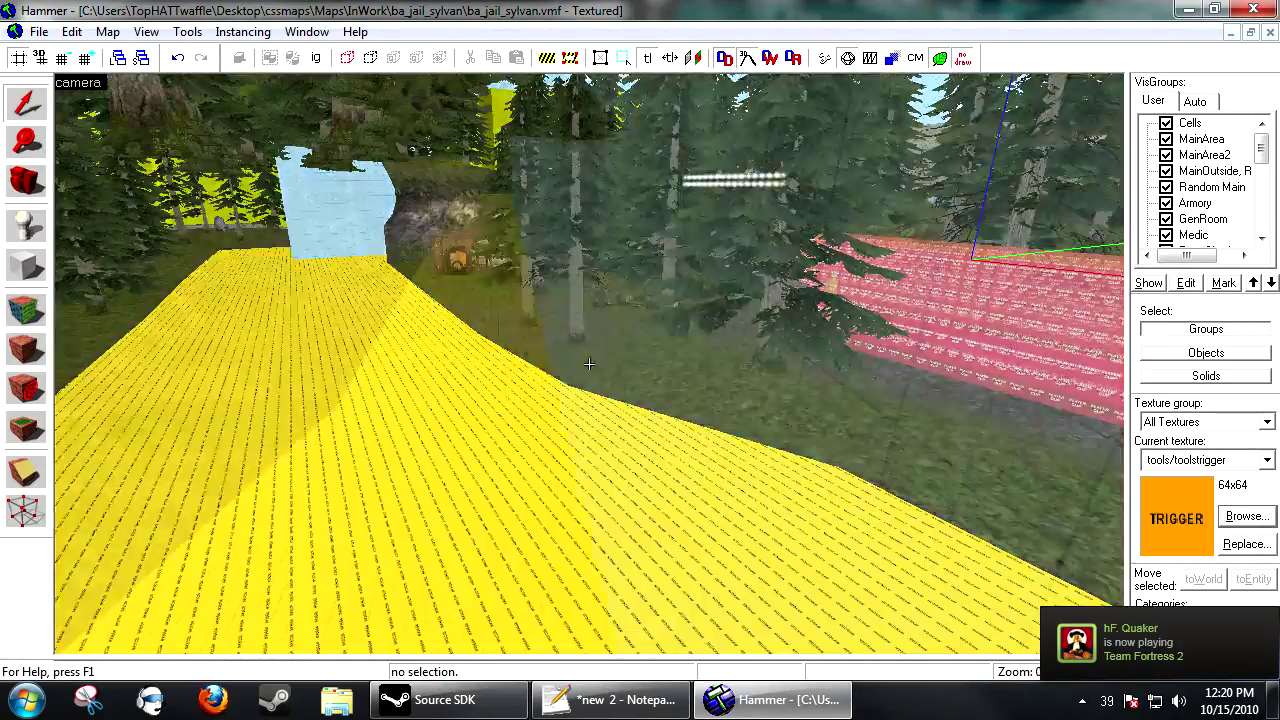
{"action": "key", "text": "w"}
{"action": "key", "text": "s"}
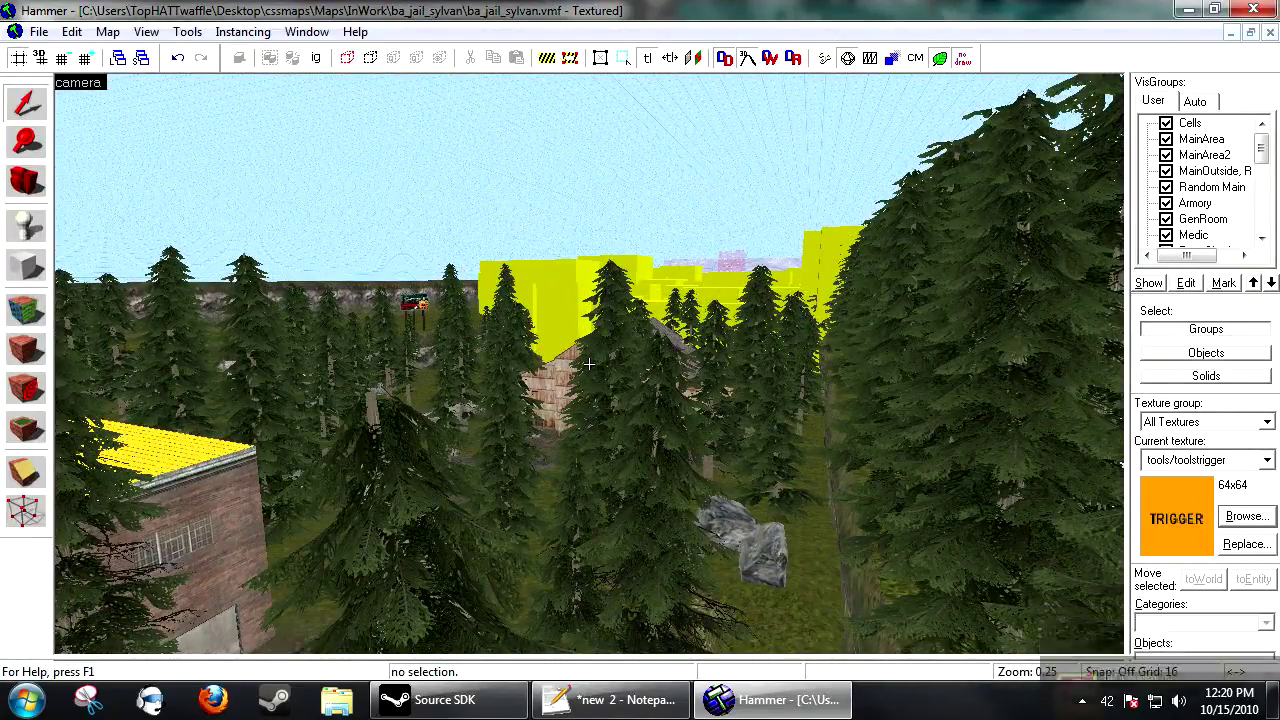
{"action": "key", "text": "w"}
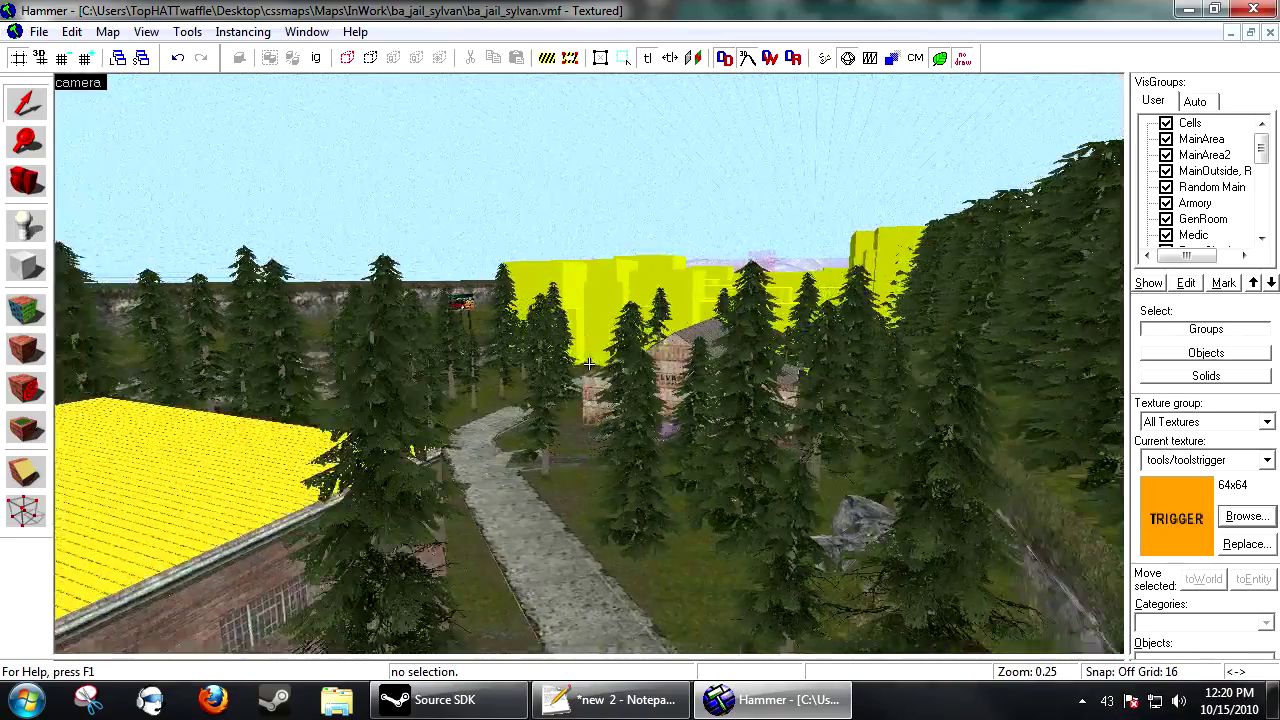
{"action": "key", "text": "s"}
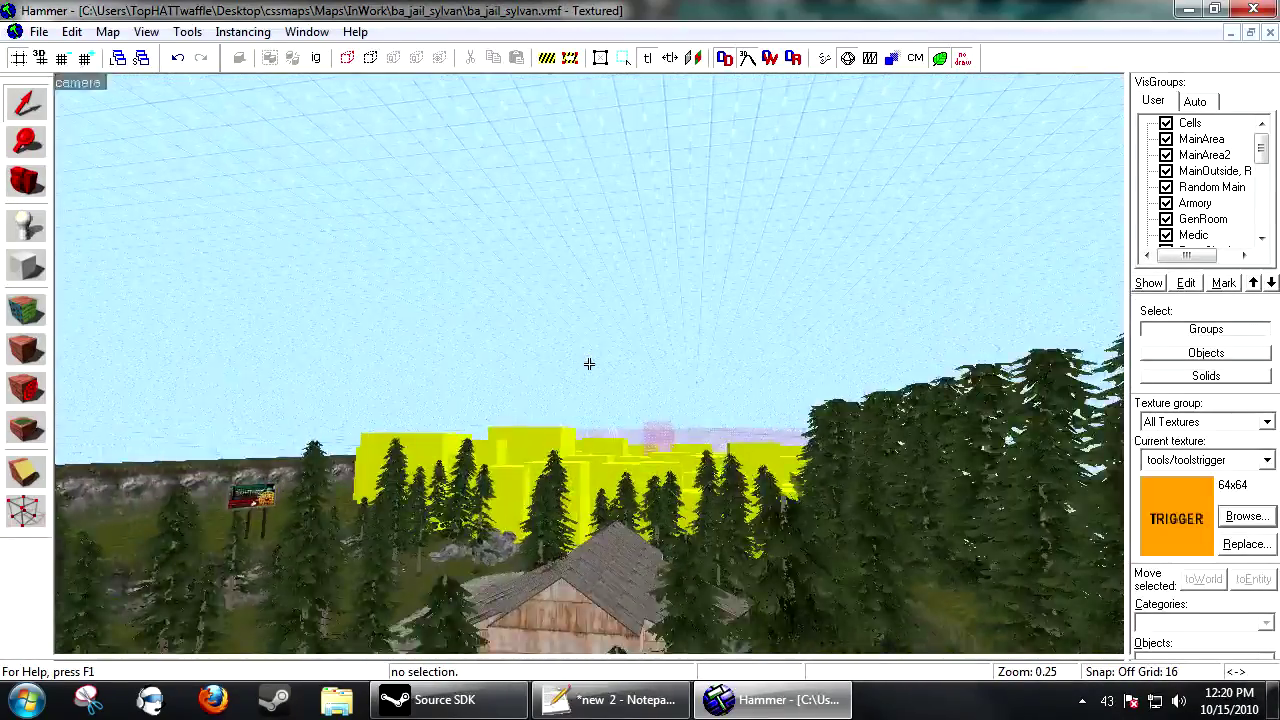
{"action": "key", "text": "w"}
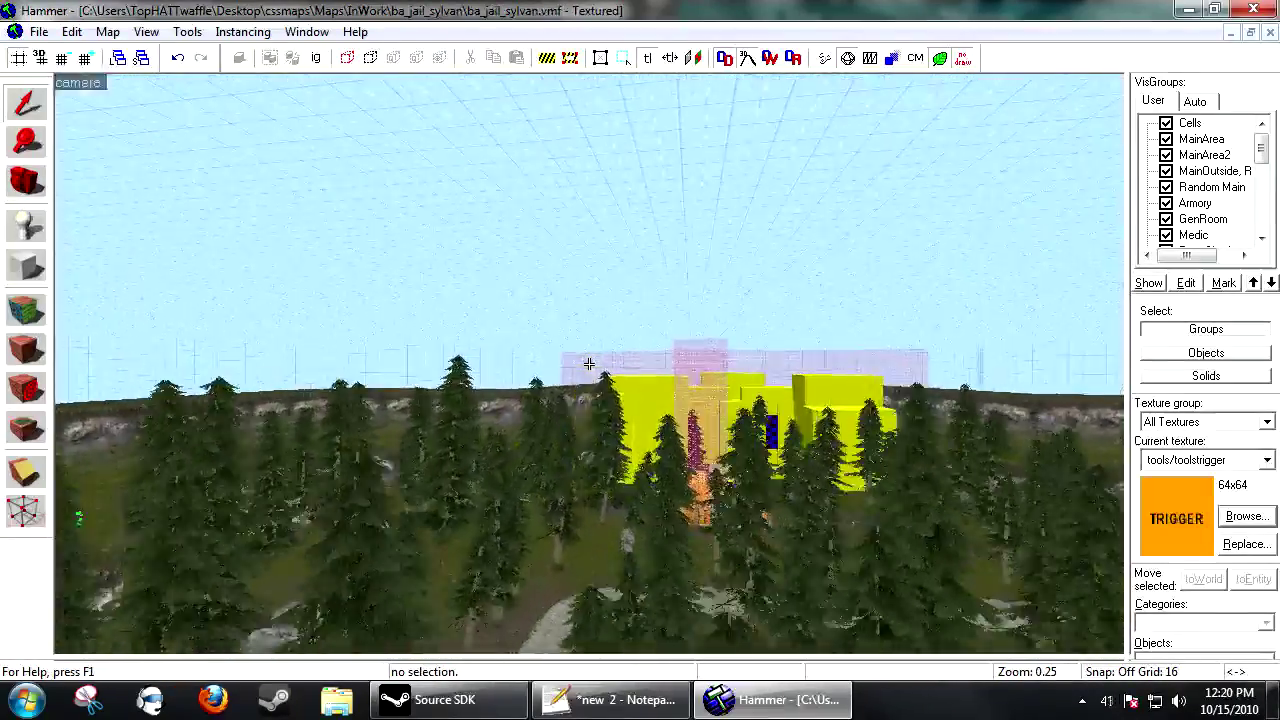
{"action": "key", "text": "w"}
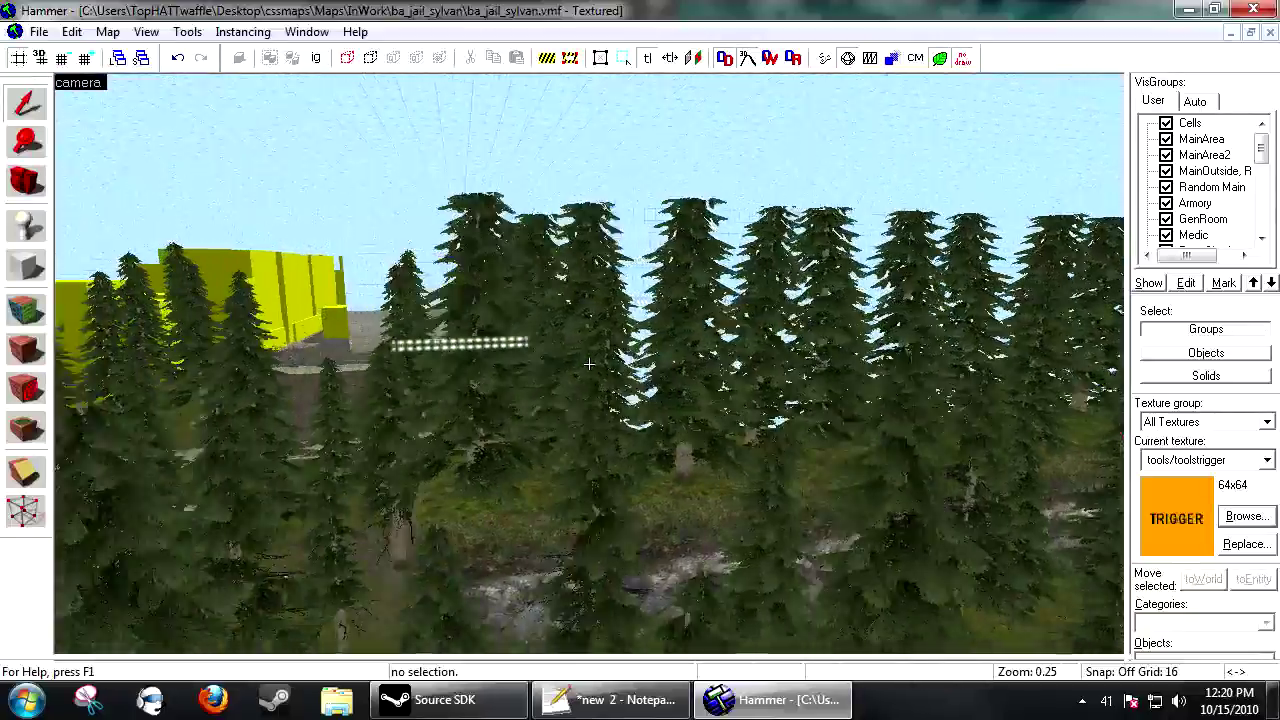
{"action": "key", "text": "a"}
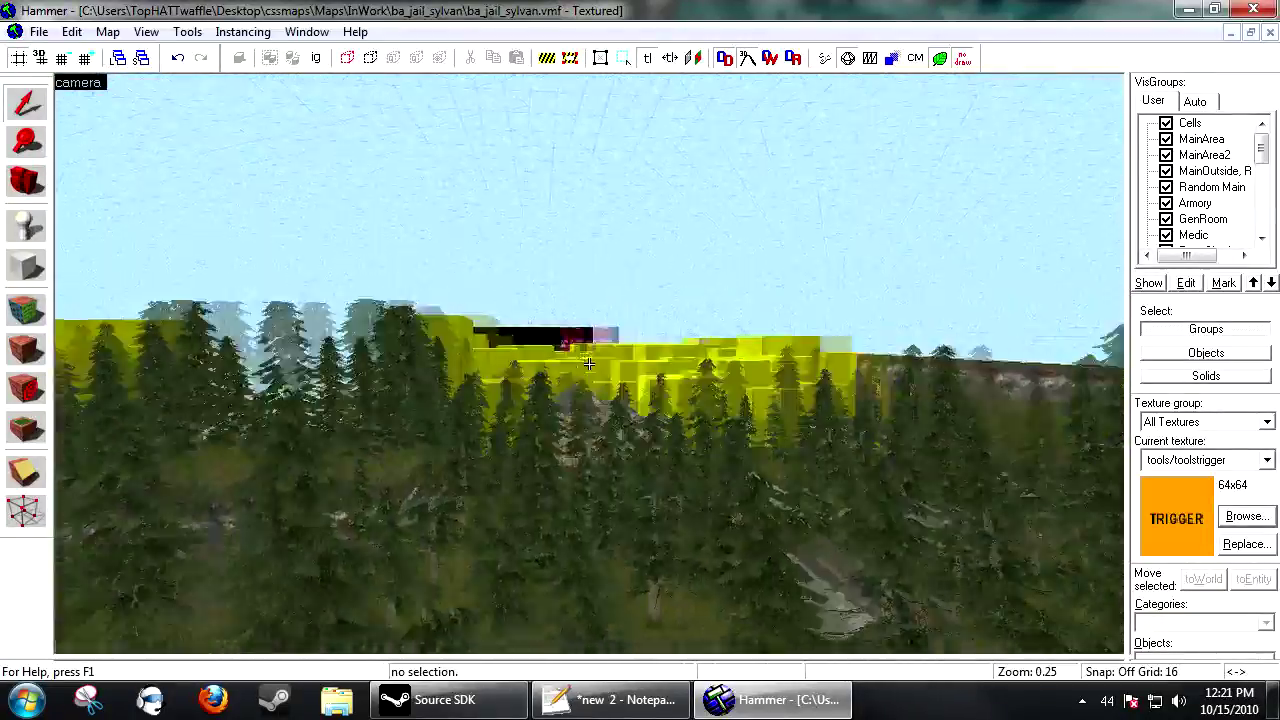
{"action": "key", "text": "s"}
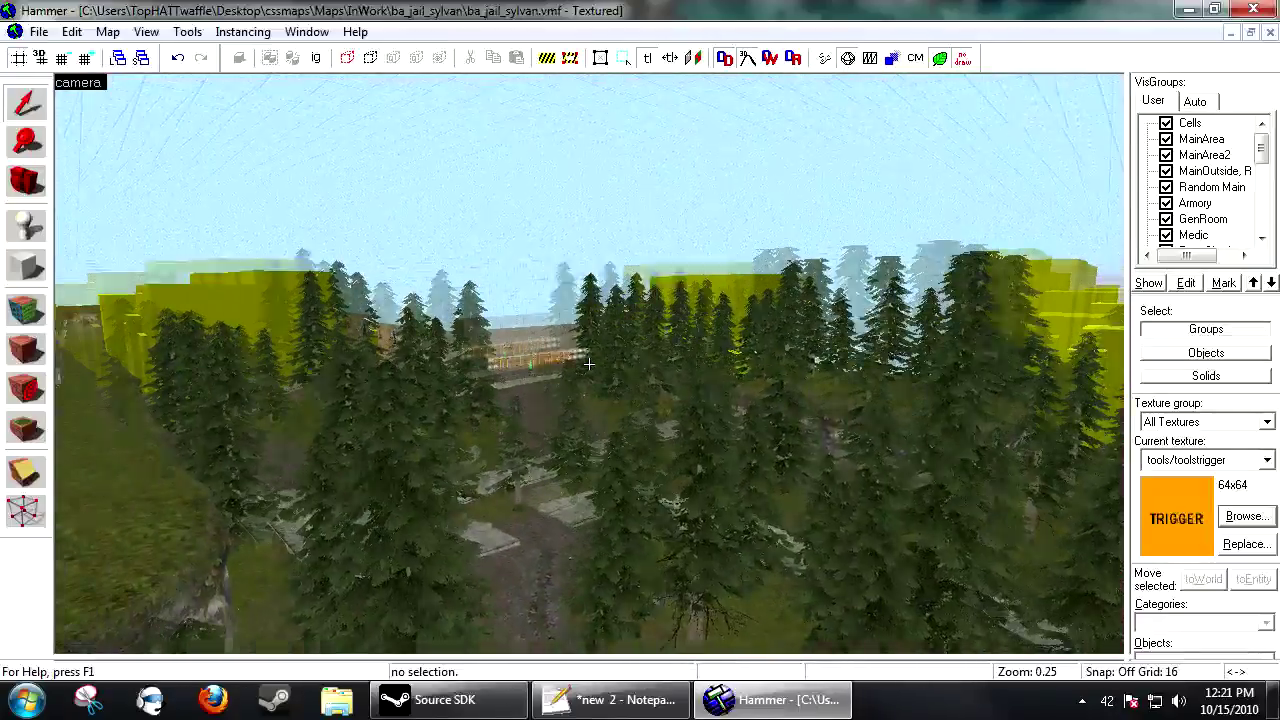
{"action": "key", "text": "w"}
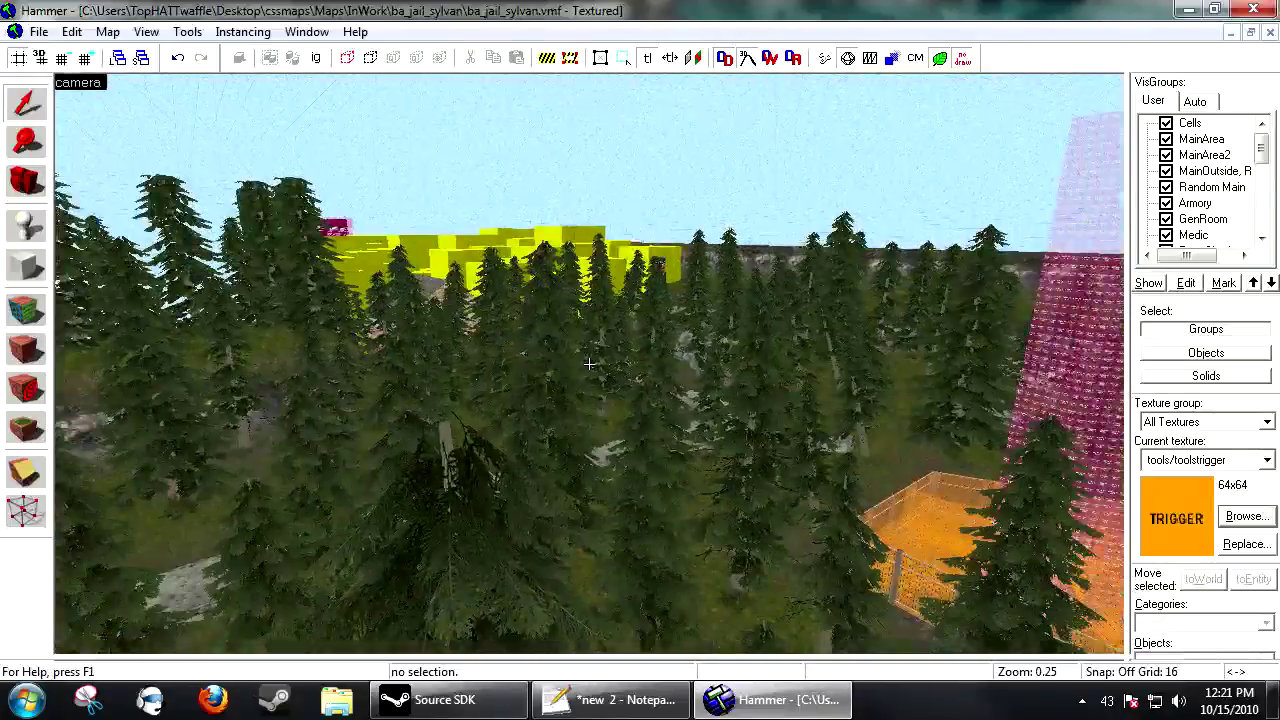
- Switch to Notepad++ and examine the map's compile log, highlighting the vvis.exe name and its elapsed time
{"action": "left_click", "coordinate": [607, 699]}
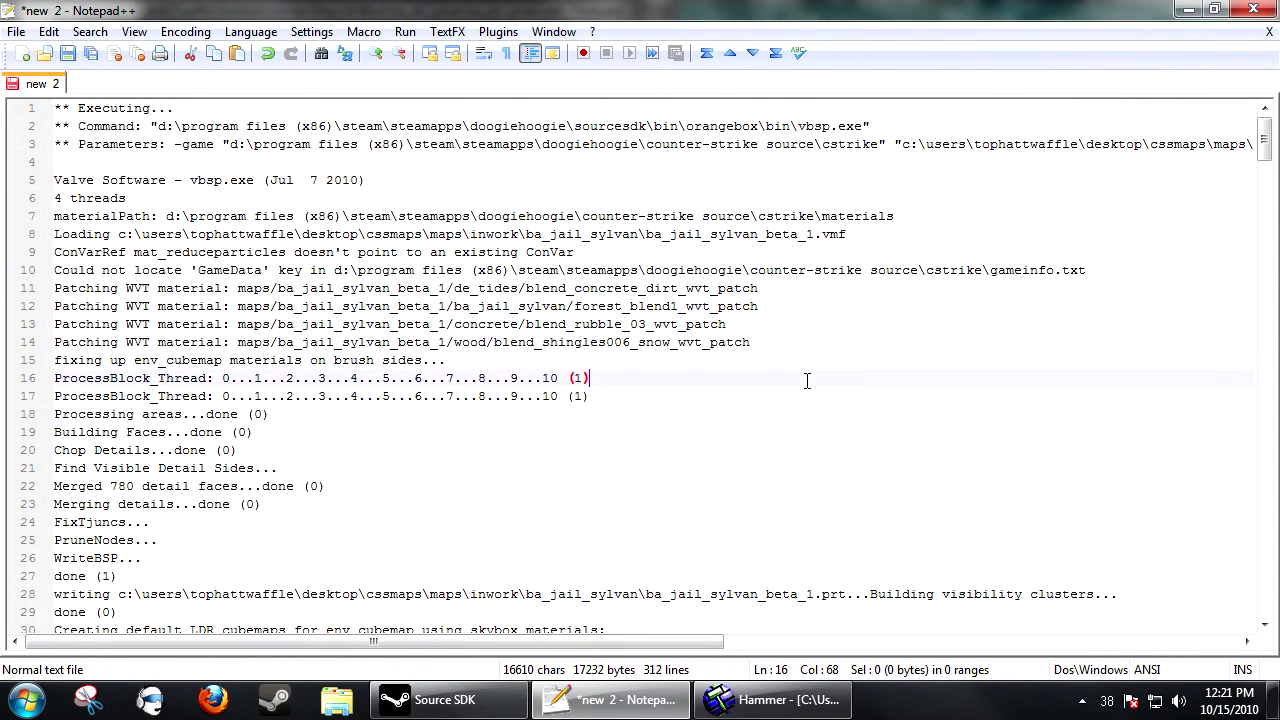
{"action": "scroll", "coordinate": [589, 420], "scroll_direction": "down", "scroll_amount": 11}
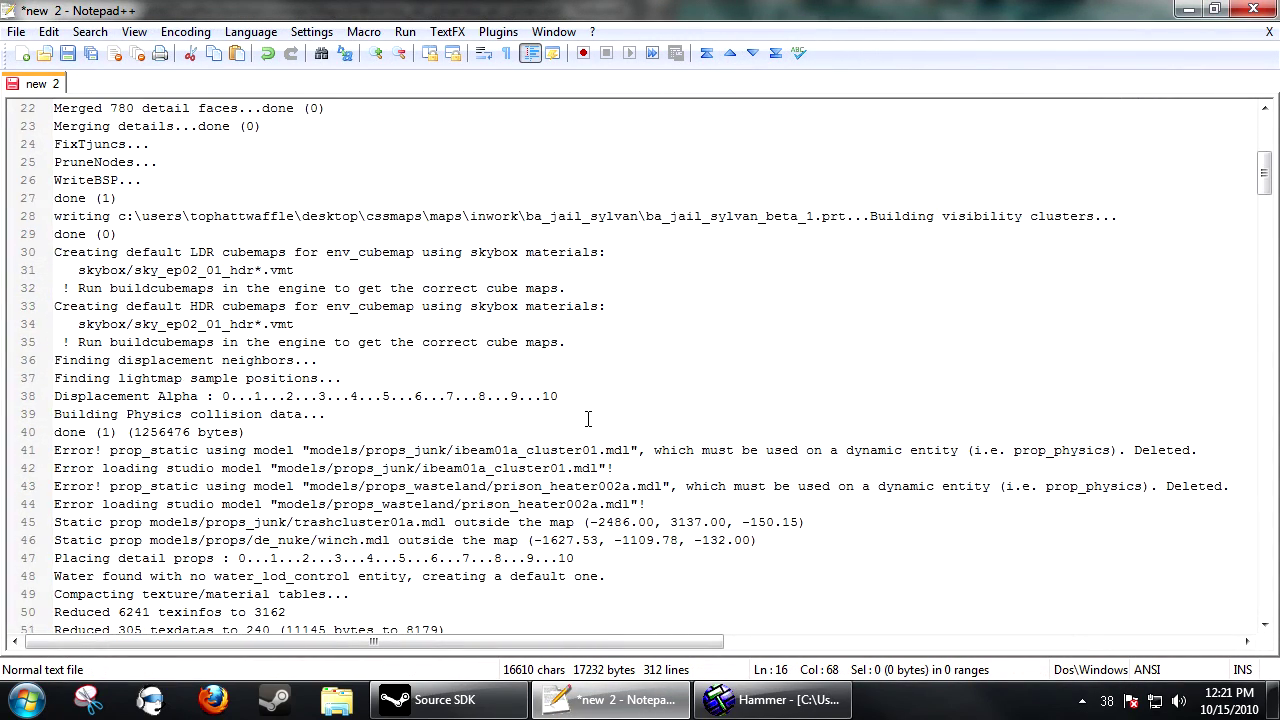
{"action": "scroll", "coordinate": [560, 425], "scroll_direction": "down", "scroll_amount": 4}
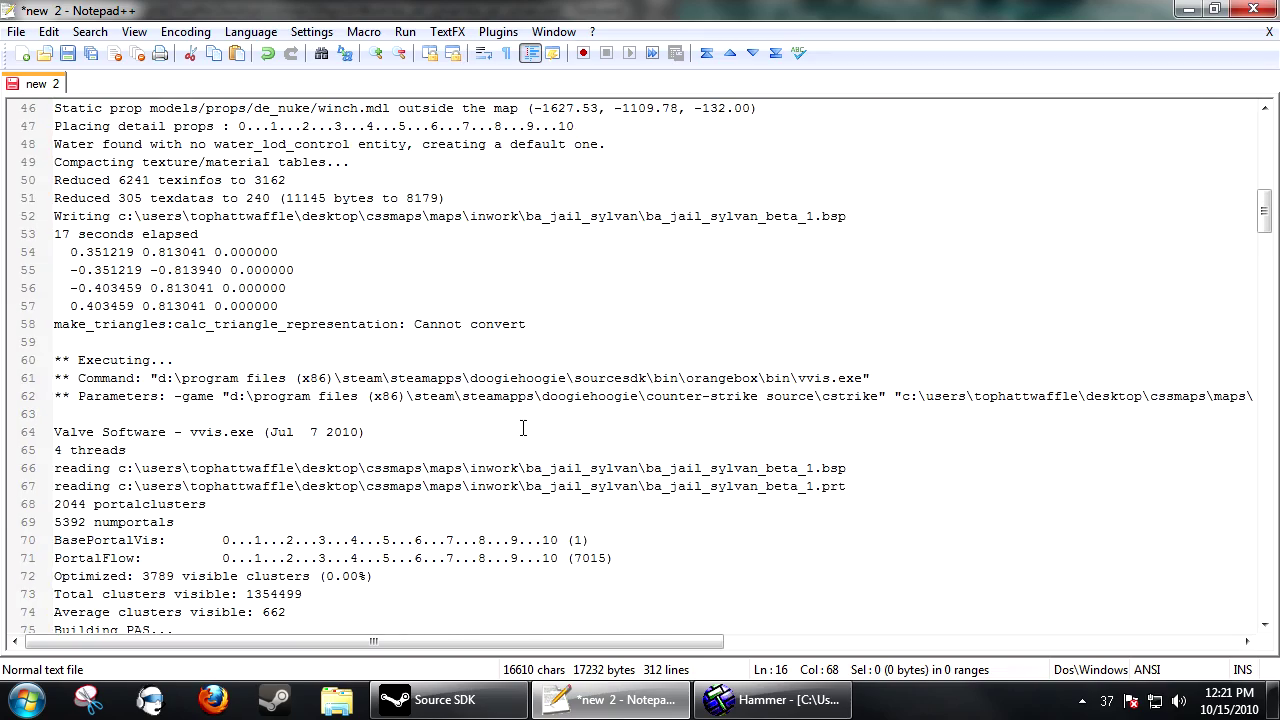
{"action": "scroll", "coordinate": [512, 435], "scroll_direction": "up", "scroll_amount": 3}
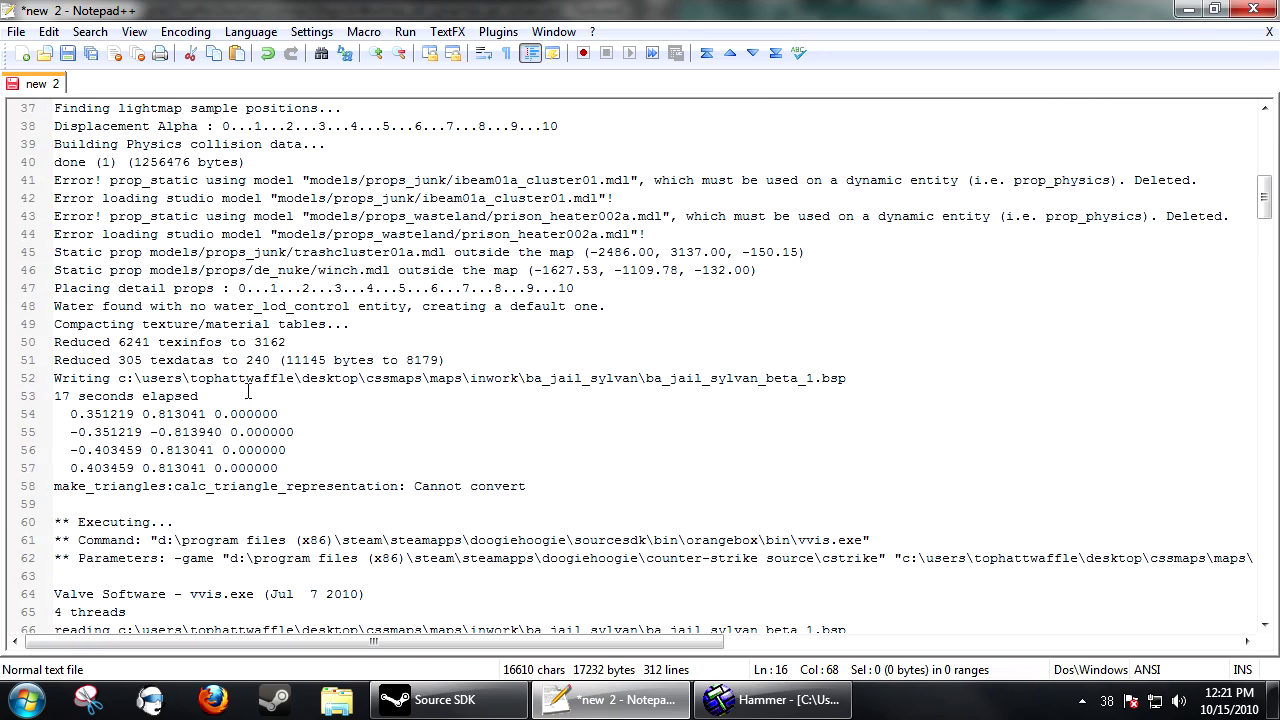
{"action": "scroll", "coordinate": [248, 392], "scroll_direction": "down", "scroll_amount": 10}
{"action": "scroll", "coordinate": [252, 405], "scroll_direction": "up", "scroll_amount": 1}
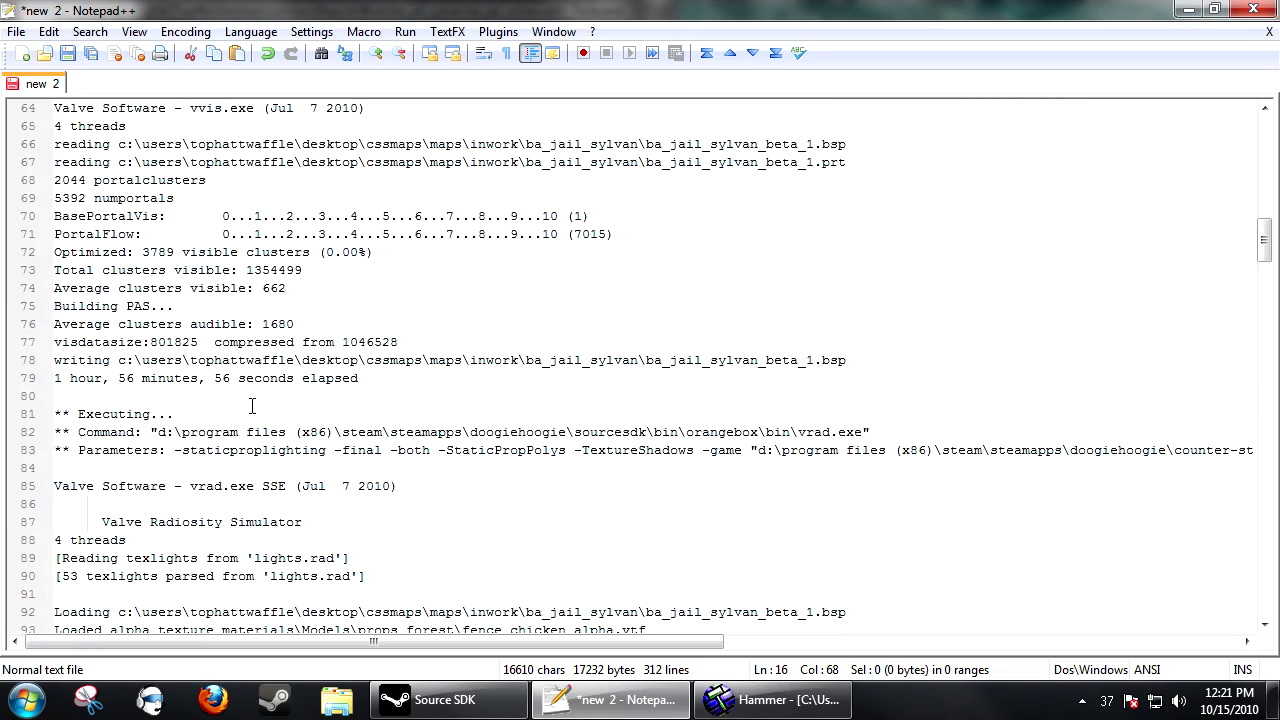
{"action": "scroll", "coordinate": [252, 405], "scroll_direction": "up", "scroll_amount": 1}
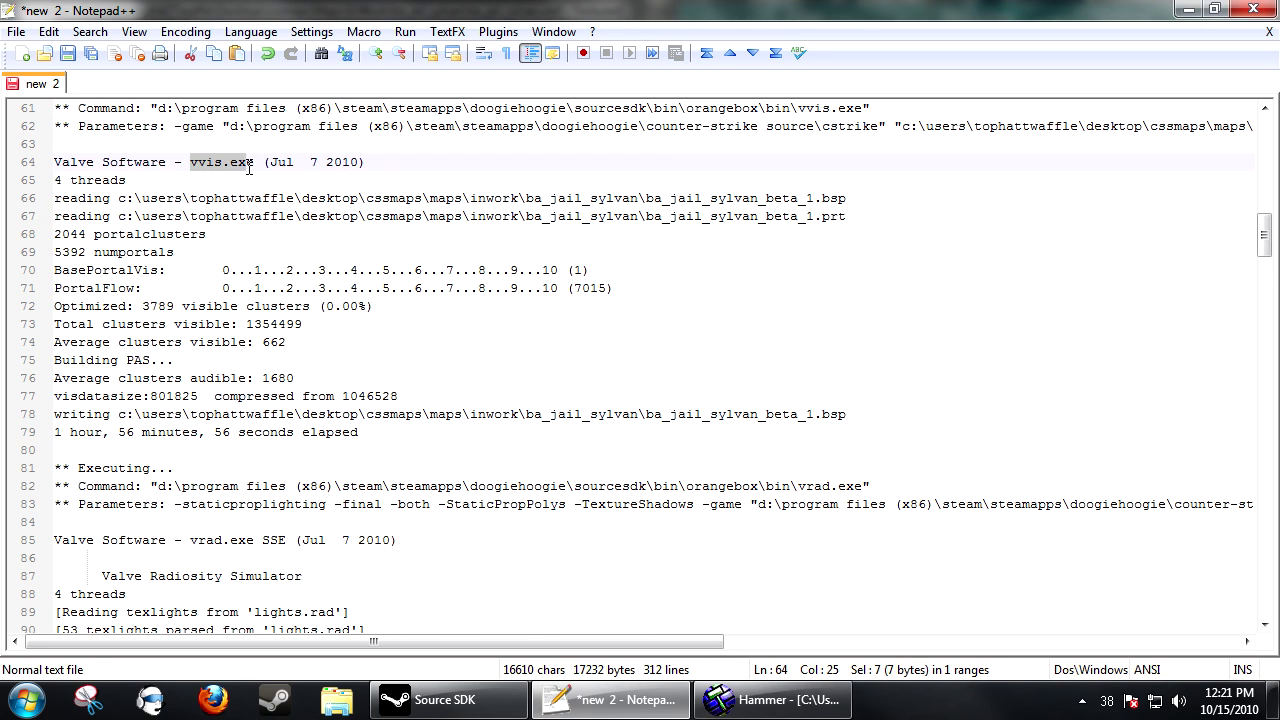
{"action": "left_click_drag", "start_coordinate": [375, 432], "coordinate": [45, 438]}
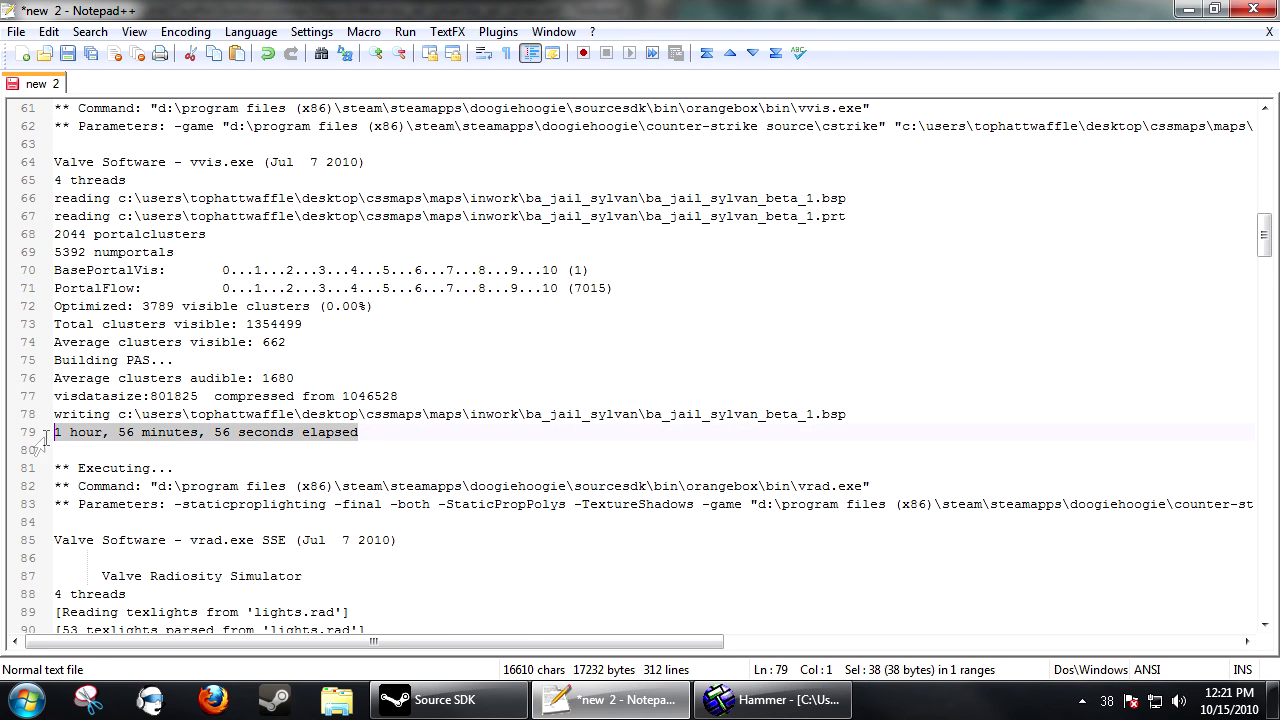
{"action": "left_click", "coordinate": [454, 443]}
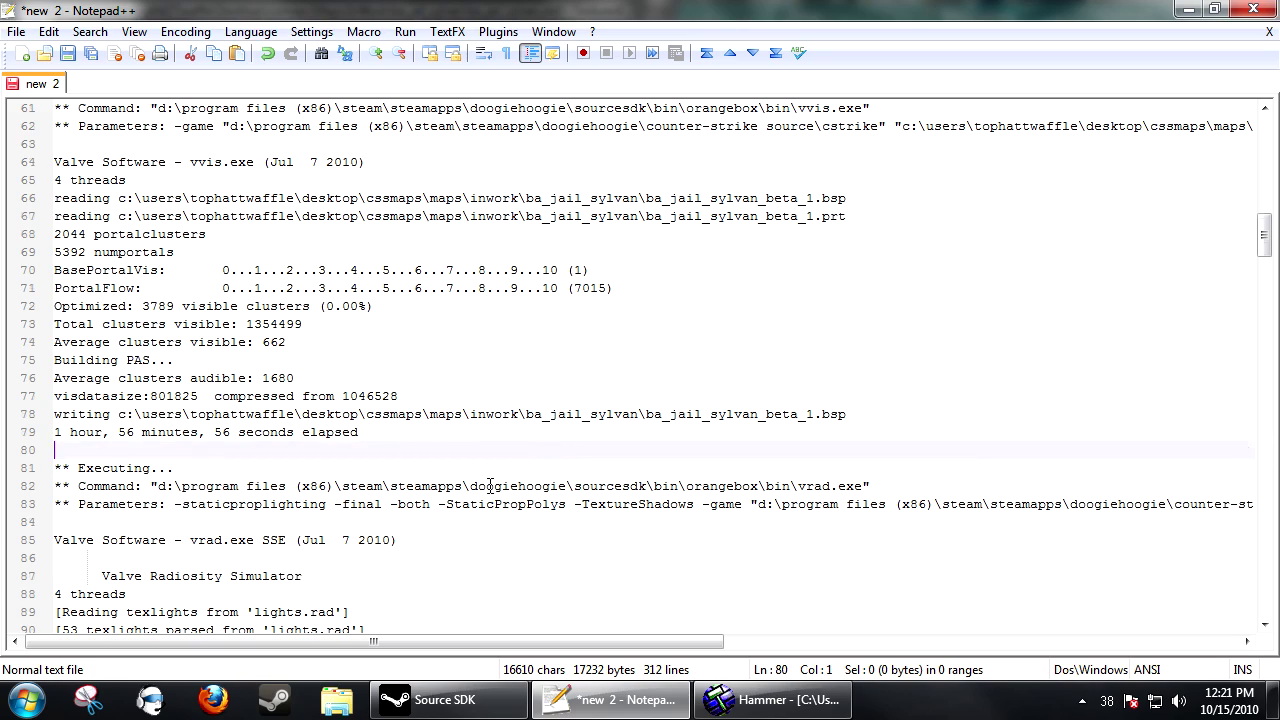
- Examine the vrad section of the compile log and its elapsed time, and return to Hammer
{"action": "scroll", "coordinate": [490, 486], "scroll_direction": "down", "scroll_amount": 20}
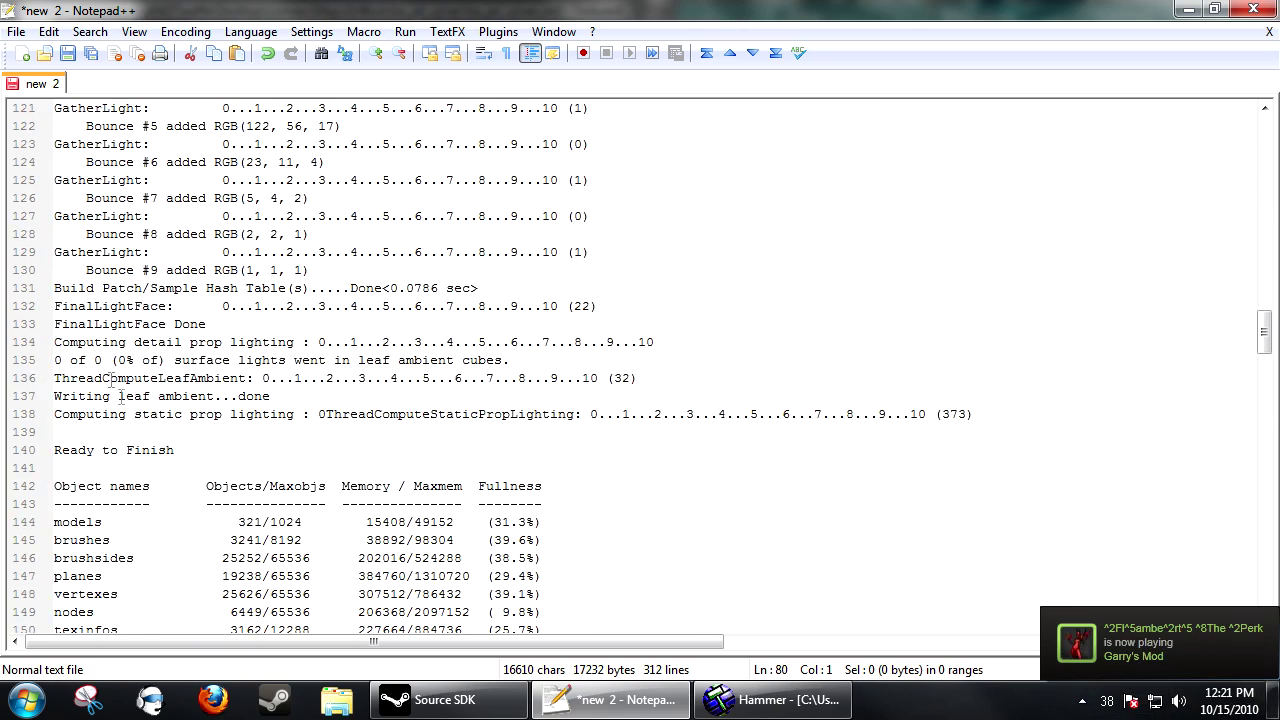
{"action": "scroll", "coordinate": [121, 396], "scroll_direction": "down", "scroll_amount": 20}
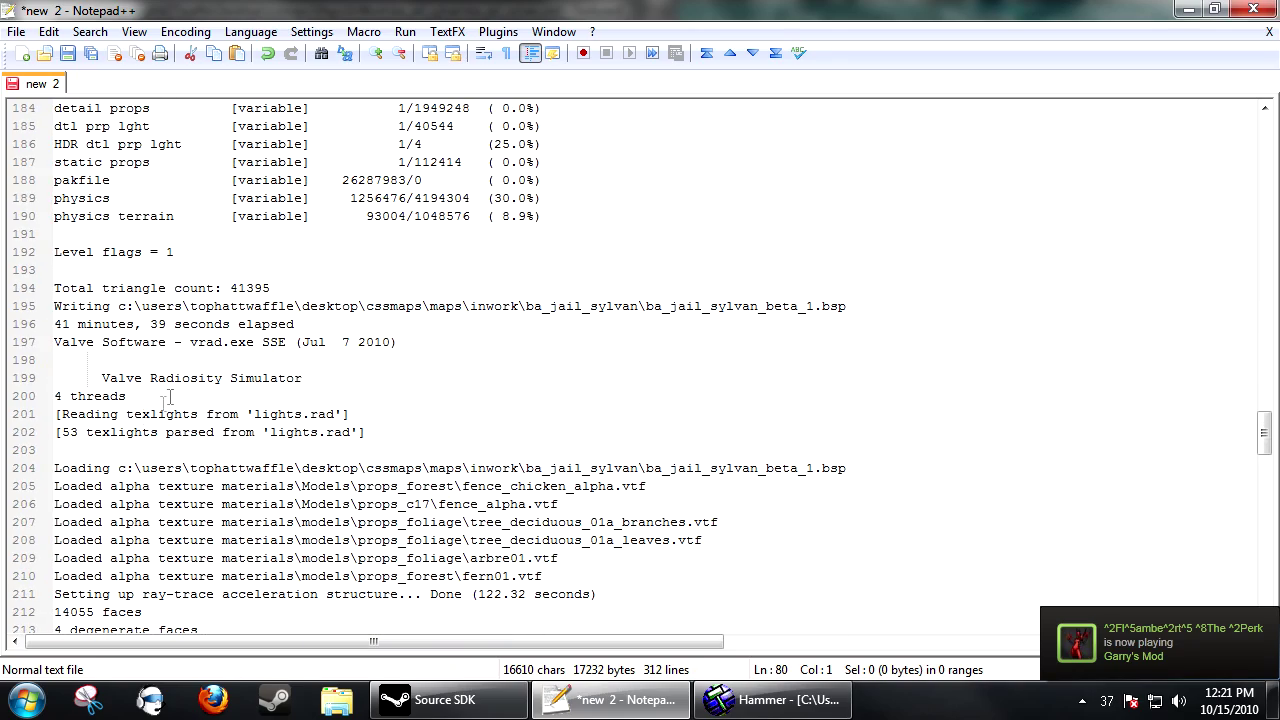
{"action": "right_click", "coordinate": [840, 240]}
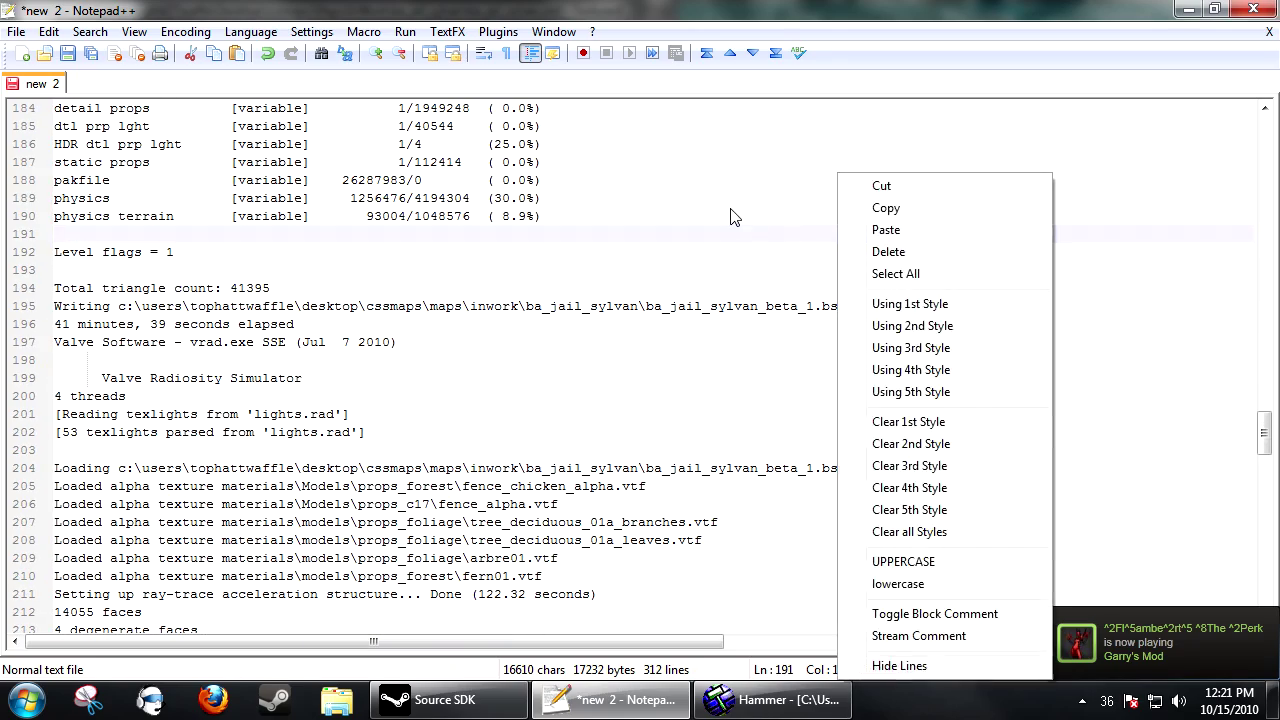
{"action": "left_click", "coordinate": [734, 217]}
{"action": "scroll", "coordinate": [826, 326], "scroll_direction": "up", "scroll_amount": 11}
{"action": "scroll", "coordinate": [873, 360], "scroll_direction": "up", "scroll_amount": 20}
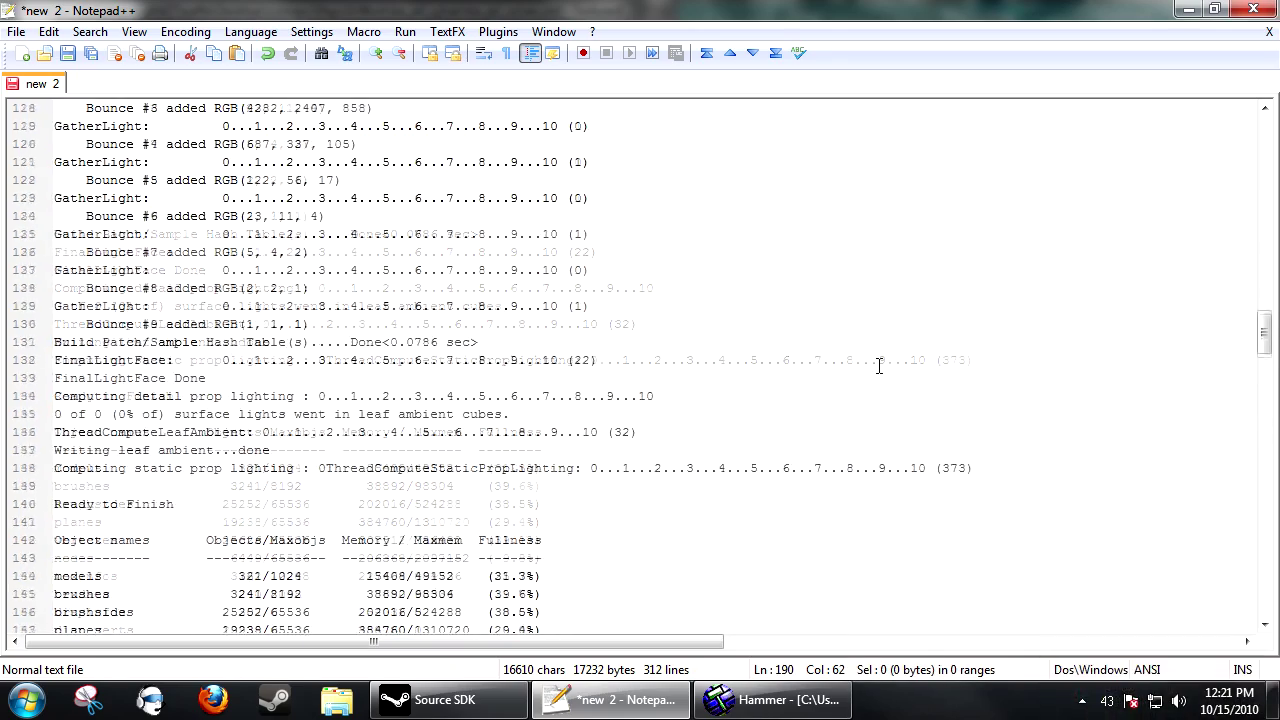
{"action": "left_click", "coordinate": [1190, 12]}
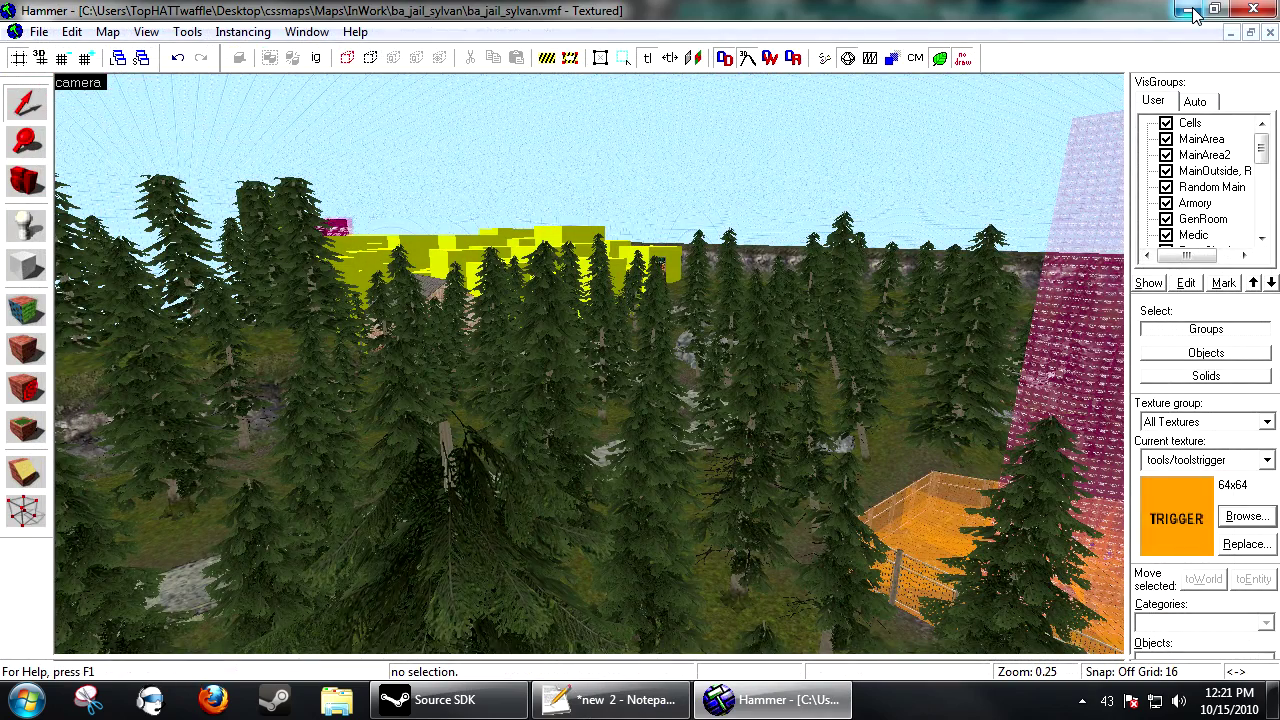
- Hide the 3D-Skybox, Joust, JumpRpoe, AntlionPanic, DeerHunter, Race and SimonSays visgroups
{"action": "key", "text": "z"}
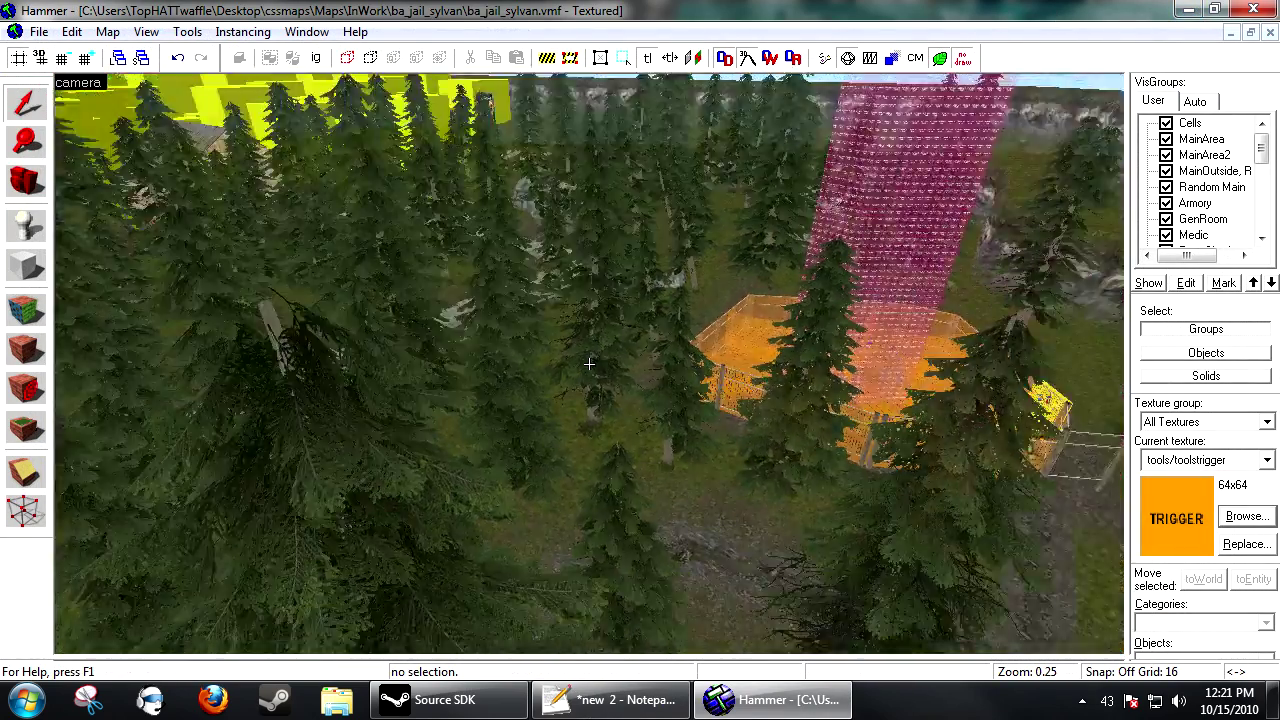
{"action": "key", "text": "s"}
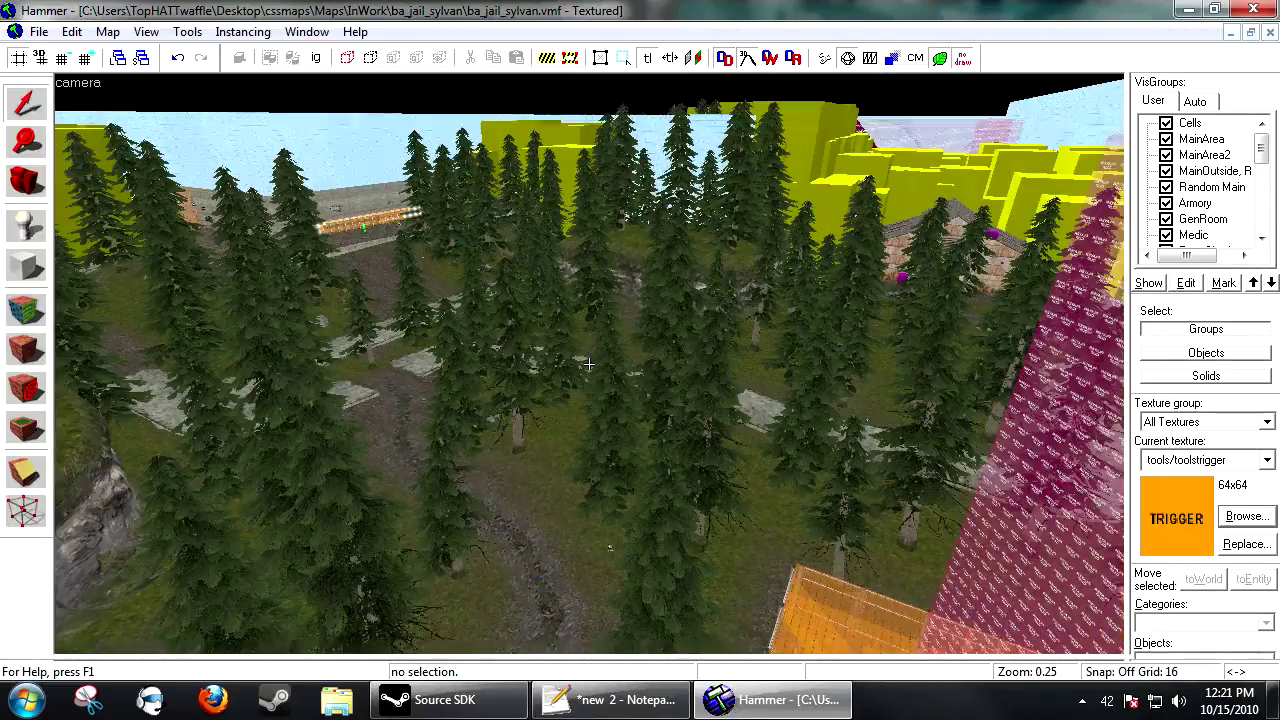
{"action": "key", "text": "z"}
{"action": "scroll", "coordinate": [630, 329], "scroll_direction": "up", "scroll_amount": 5}
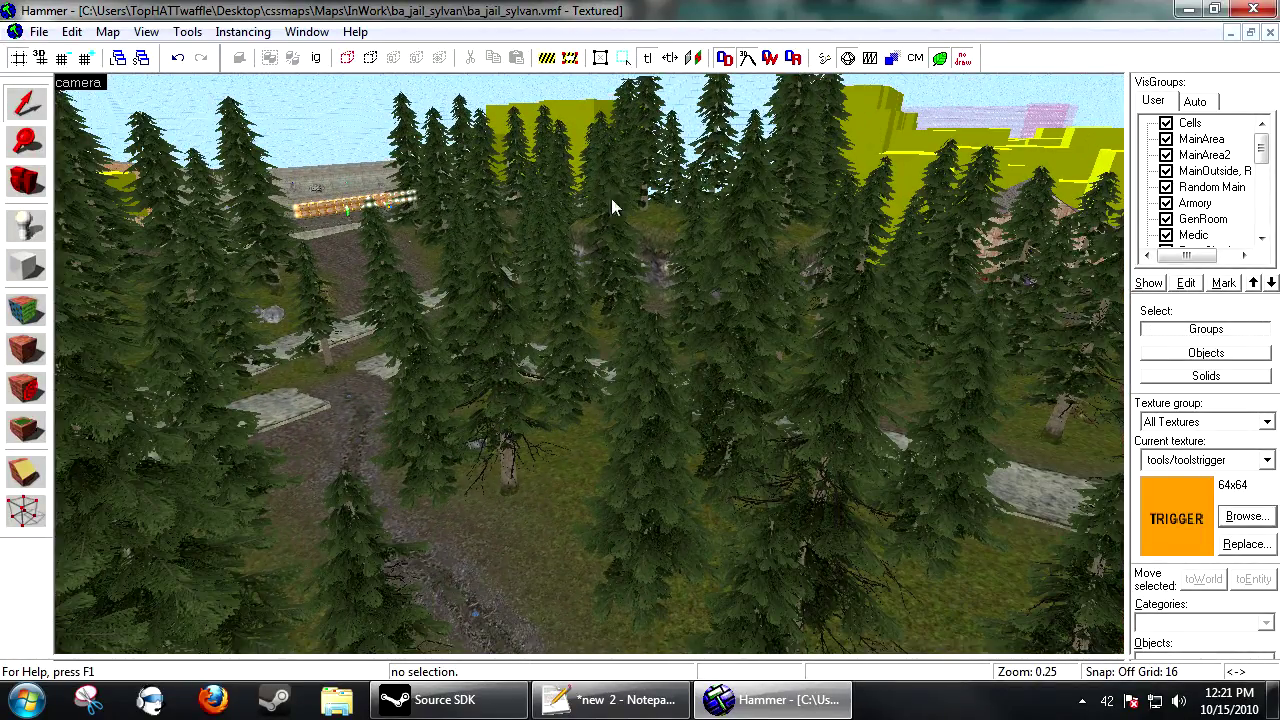
{"action": "scroll", "coordinate": [1263, 190], "scroll_direction": "down", "scroll_amount": 2}
{"action": "scroll", "coordinate": [1262, 200], "scroll_direction": "up", "scroll_amount": 1}
{"action": "scroll", "coordinate": [1261, 220], "scroll_direction": "down", "scroll_amount": 5}
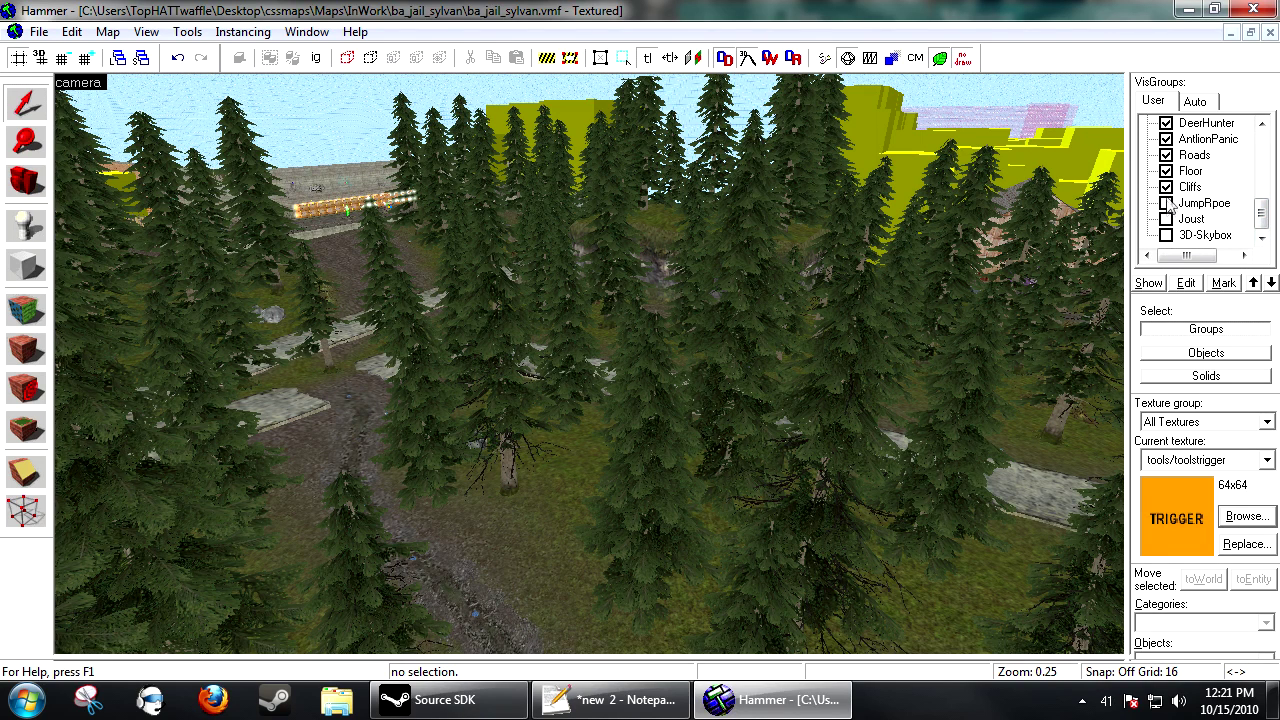
{"action": "left_click_drag", "start_coordinate": [1265, 218], "coordinate": [1265, 205]}
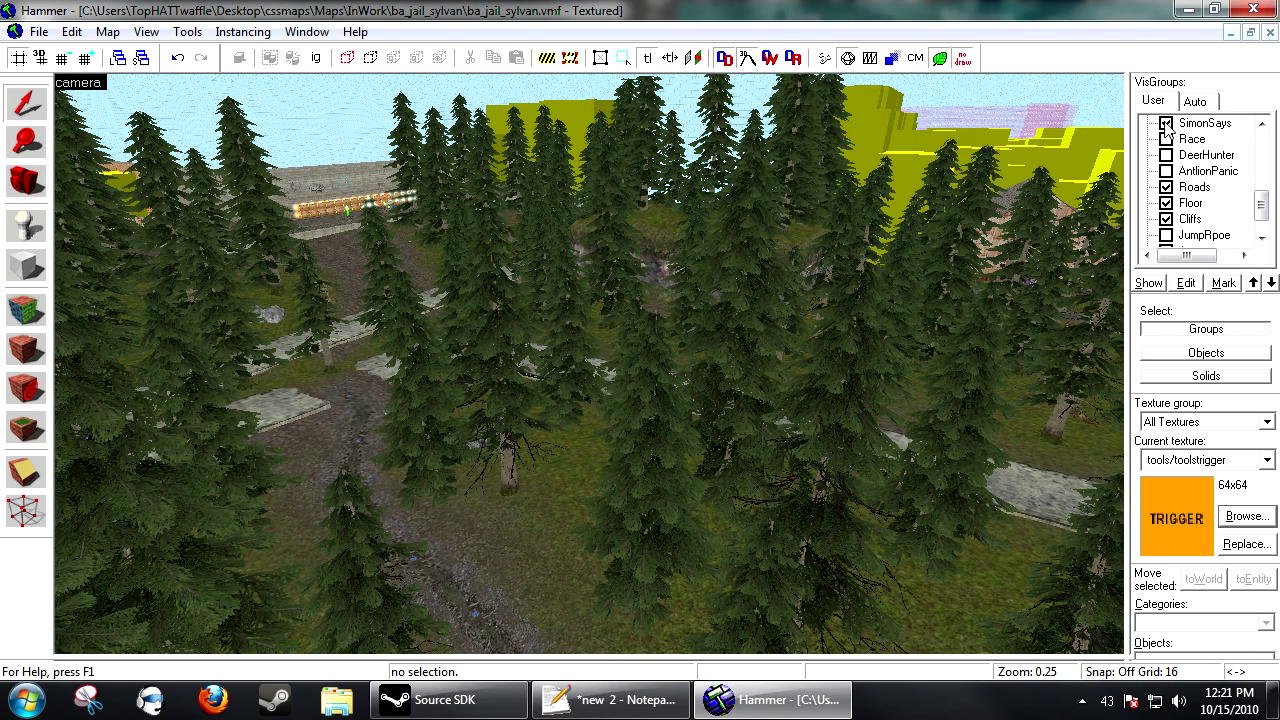
- Hide the Forest visgroup to clear the trees from the outdoor terrain
{"action": "left_click_drag", "start_coordinate": [1263, 208], "coordinate": [1264, 185]}
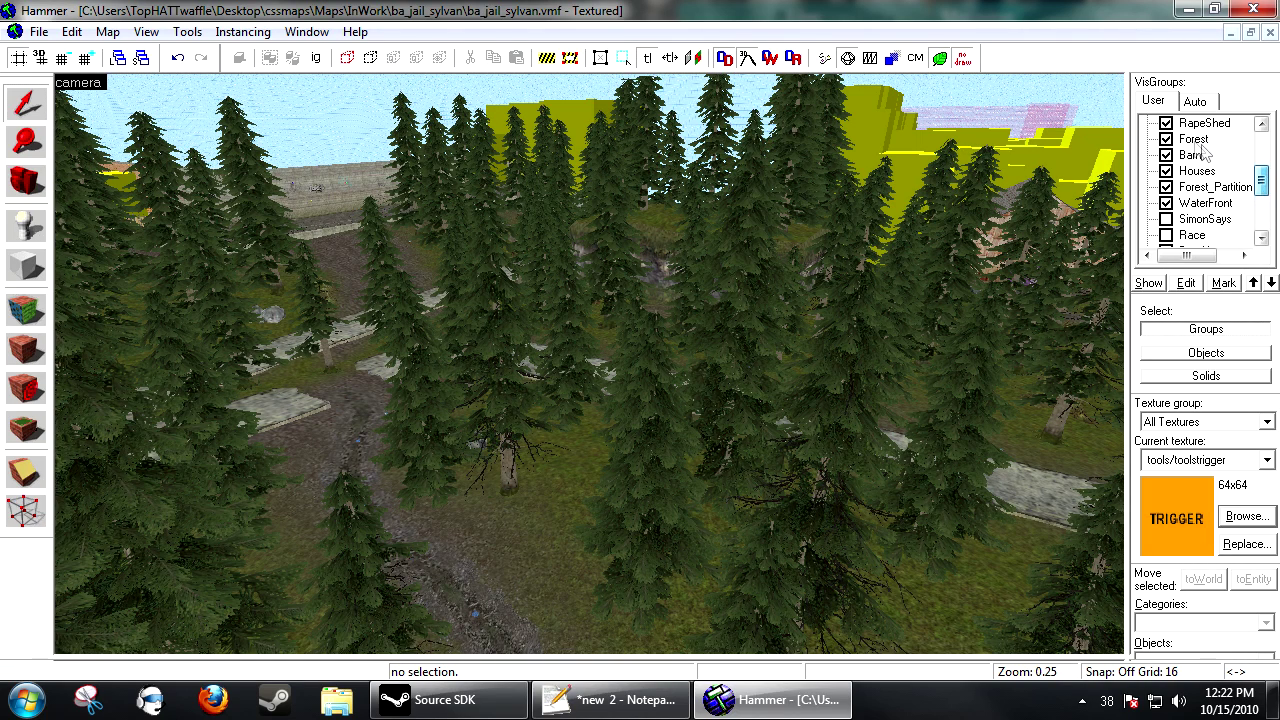
{"action": "left_click", "coordinate": [1167, 140]}
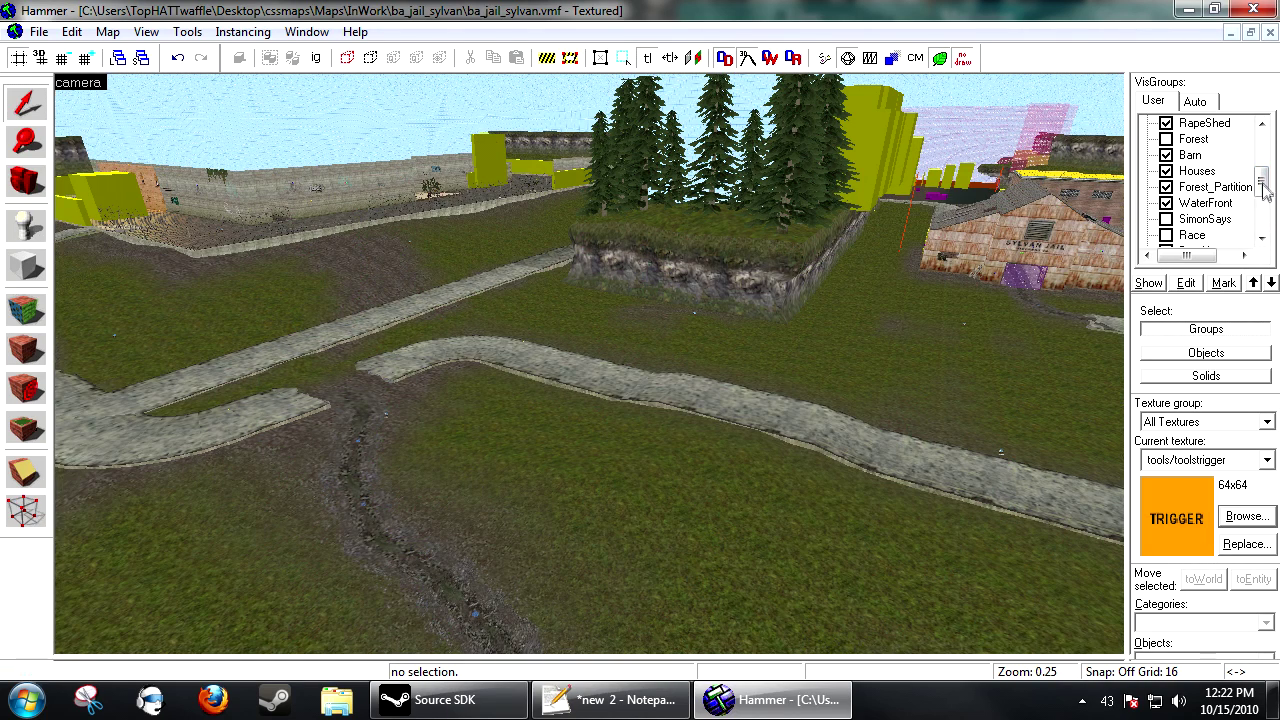
{"action": "left_click_drag", "start_coordinate": [1265, 192], "coordinate": [1257, 157]}
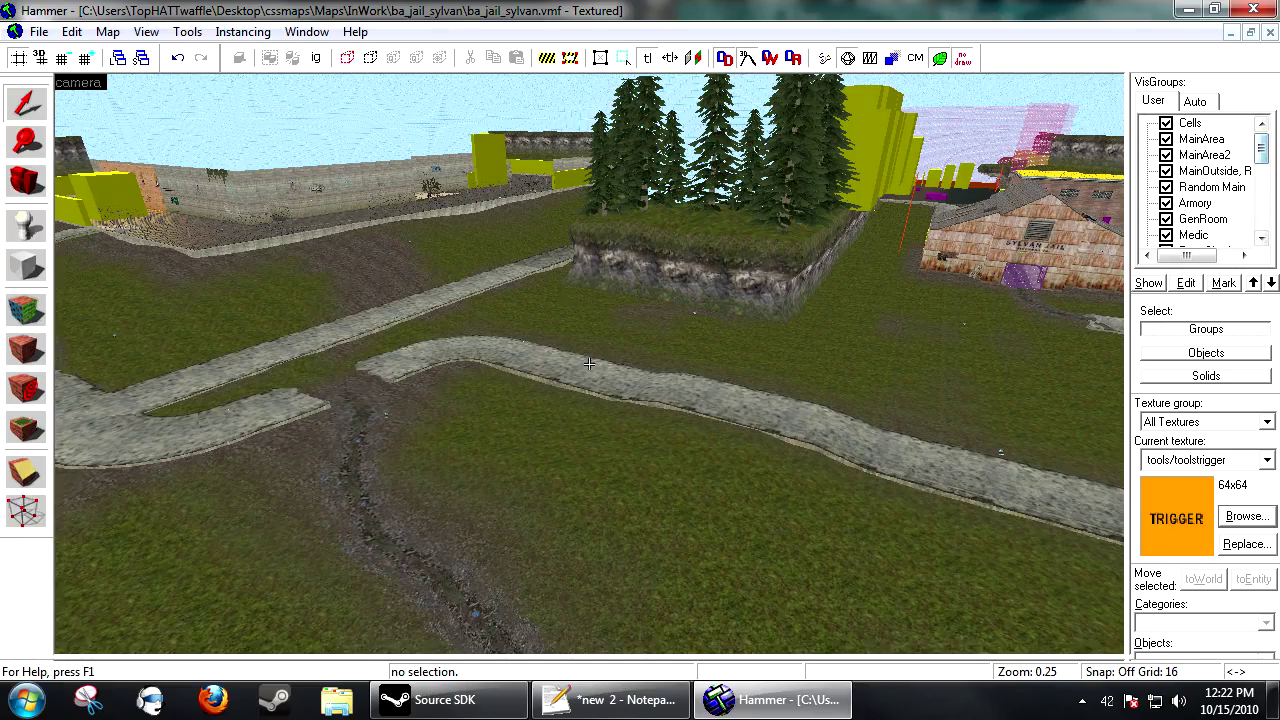
- Inspect the cleared terrain, roads and cliffs in the 3D view, and restore the four-viewport layout
{"action": "key", "text": "d"}
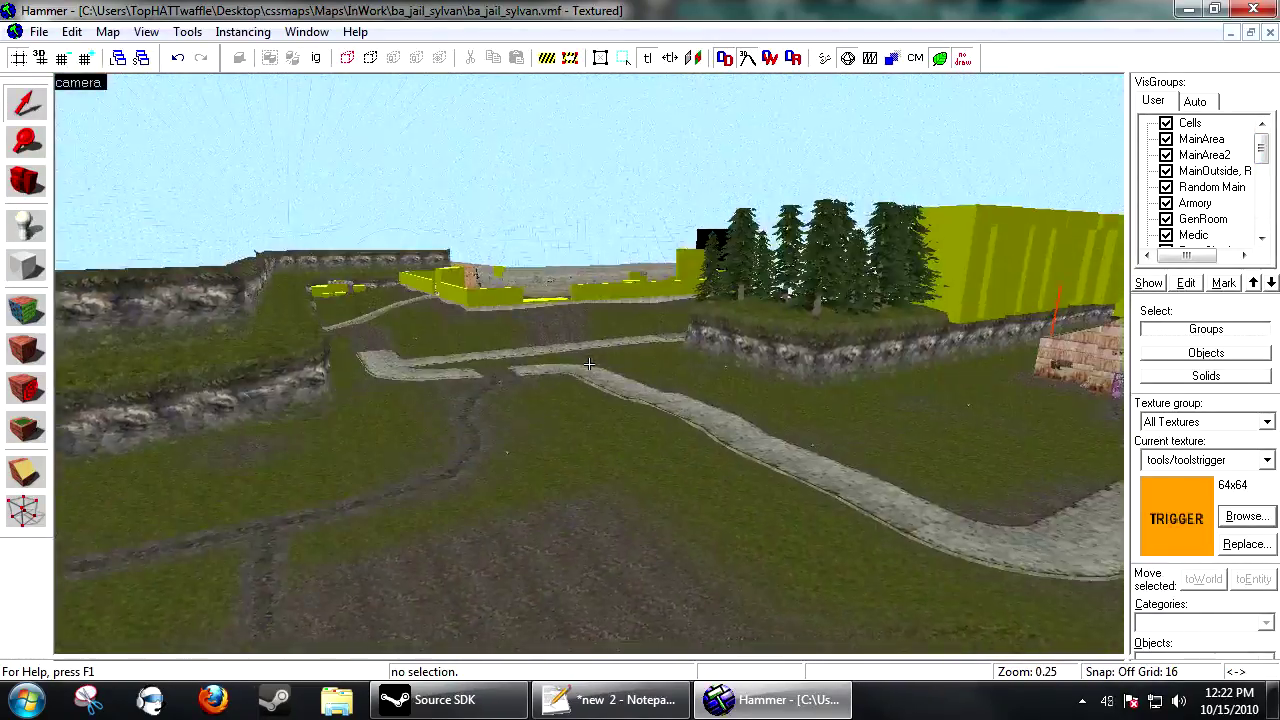
{"action": "left_click_drag", "start_coordinate": [589, 364], "coordinate": [589, 364]}
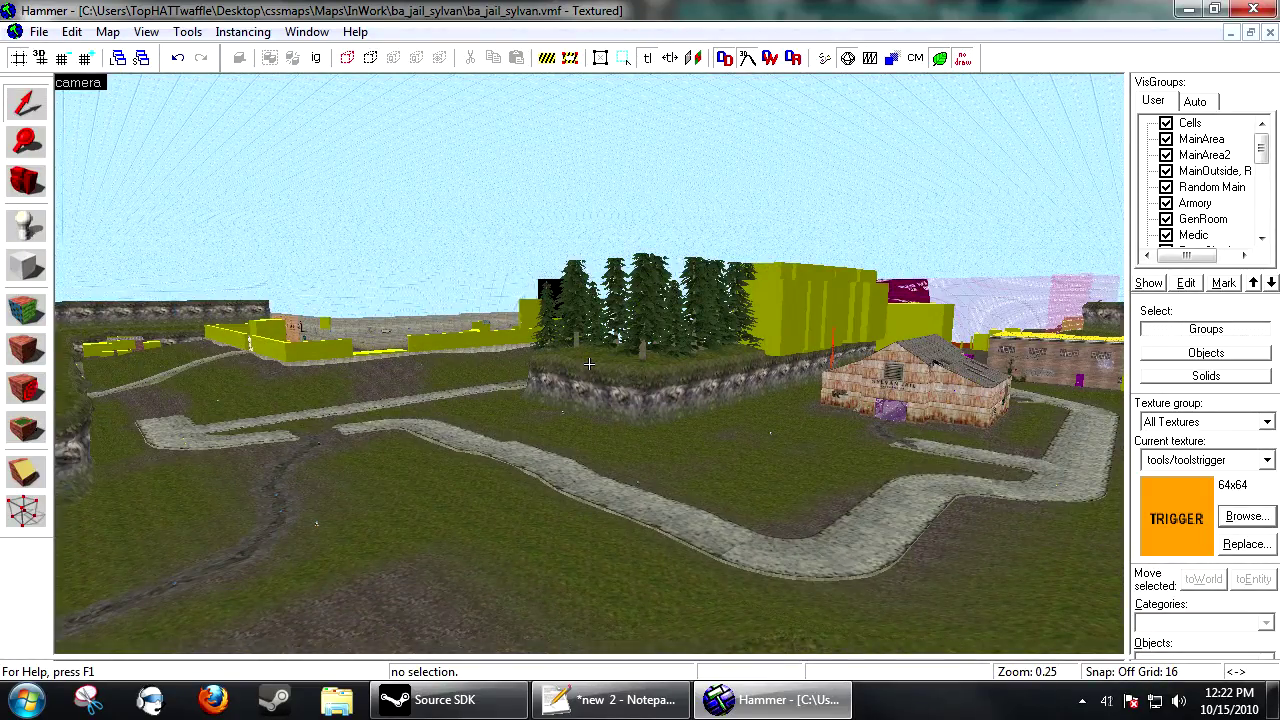
{"action": "key", "text": "w"}
{"action": "key", "text": "z"}
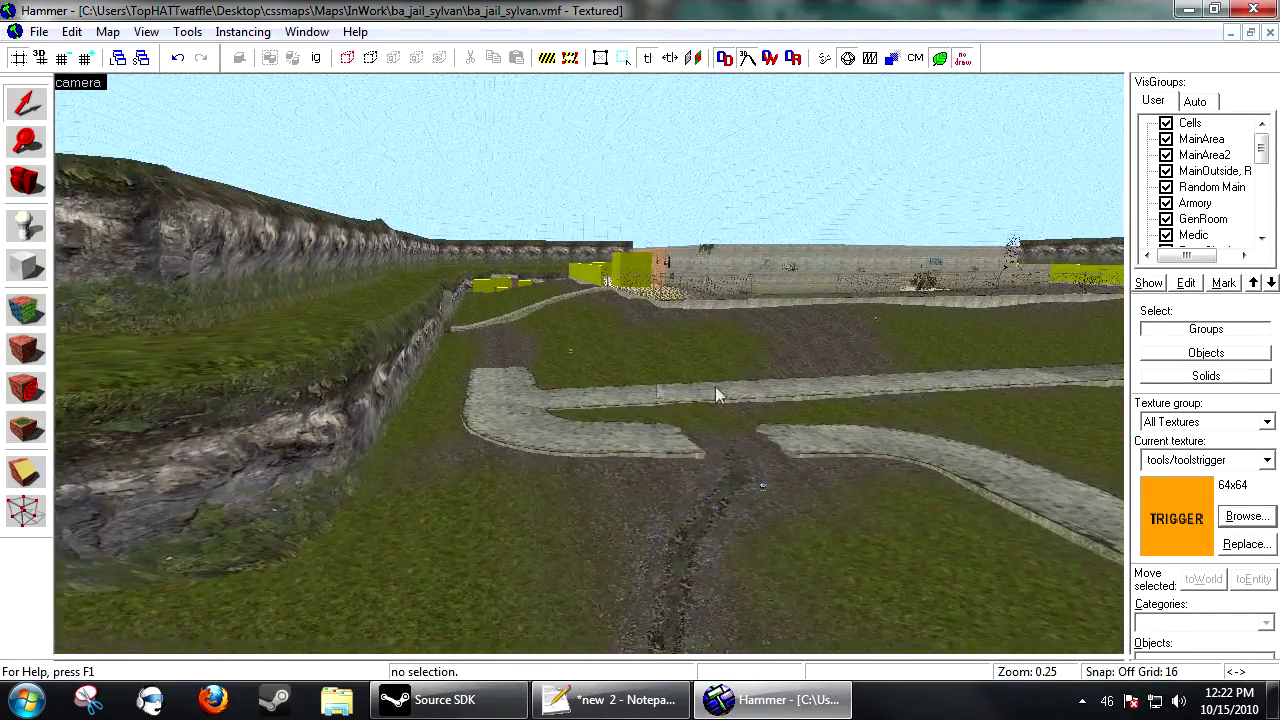
{"action": "key", "text": "shift+z"}
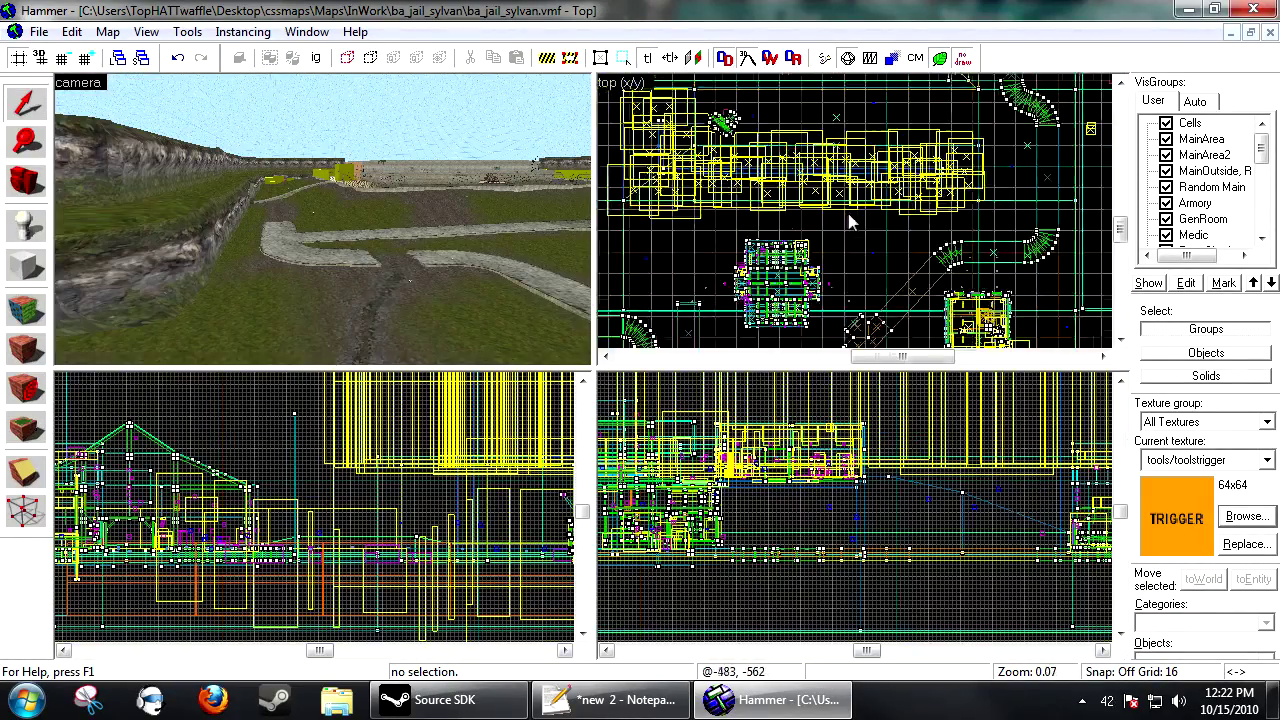
- Examine the outdoor area's open fields, roads and cliffs in the top and 3D views
{"action": "scroll", "coordinate": [896, 248], "scroll_direction": "down", "scroll_amount": 4}
{"action": "scroll", "coordinate": [896, 248], "scroll_direction": "up", "scroll_amount": 1}
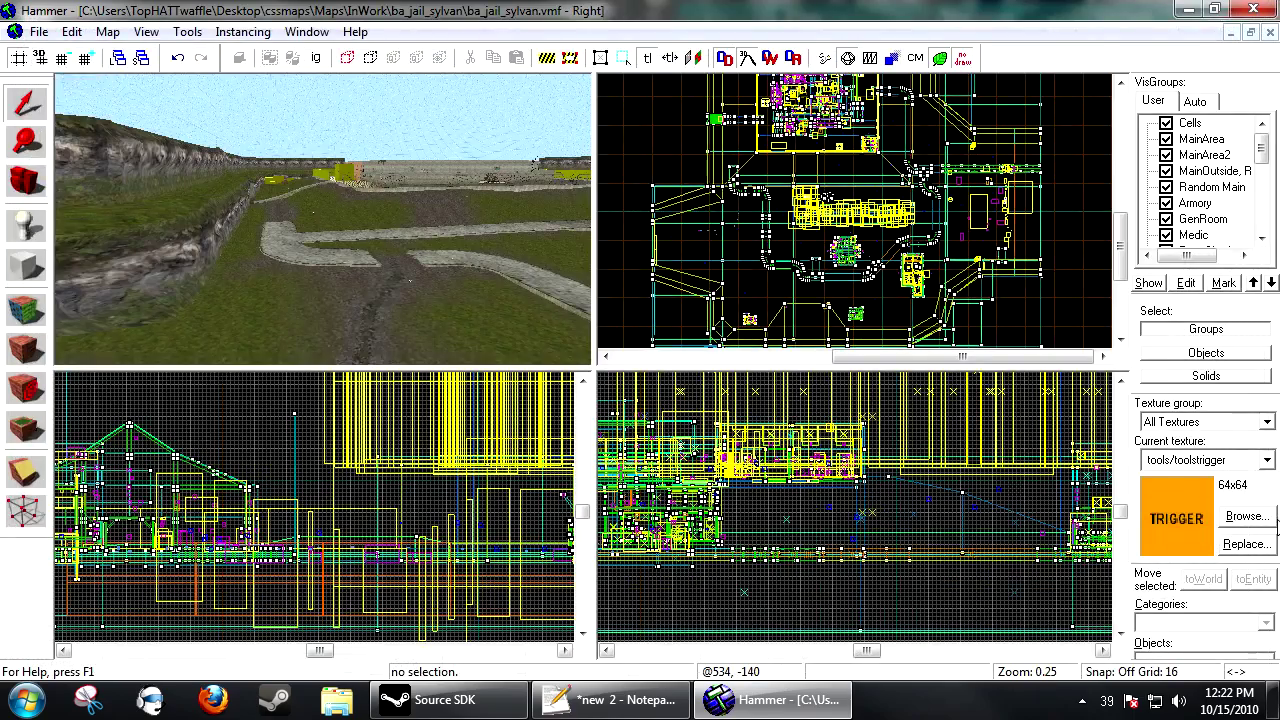
{"action": "key", "text": "w"}
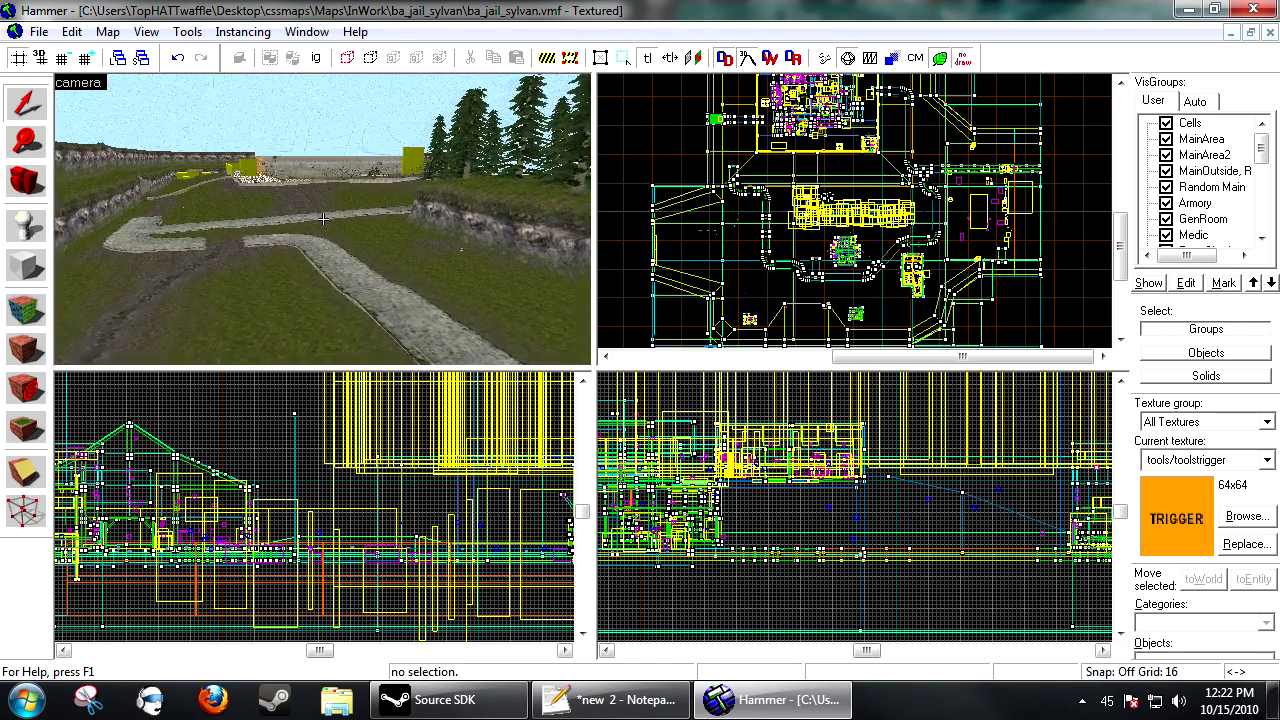
{"action": "key", "text": "s"}
{"action": "key", "text": "s"}
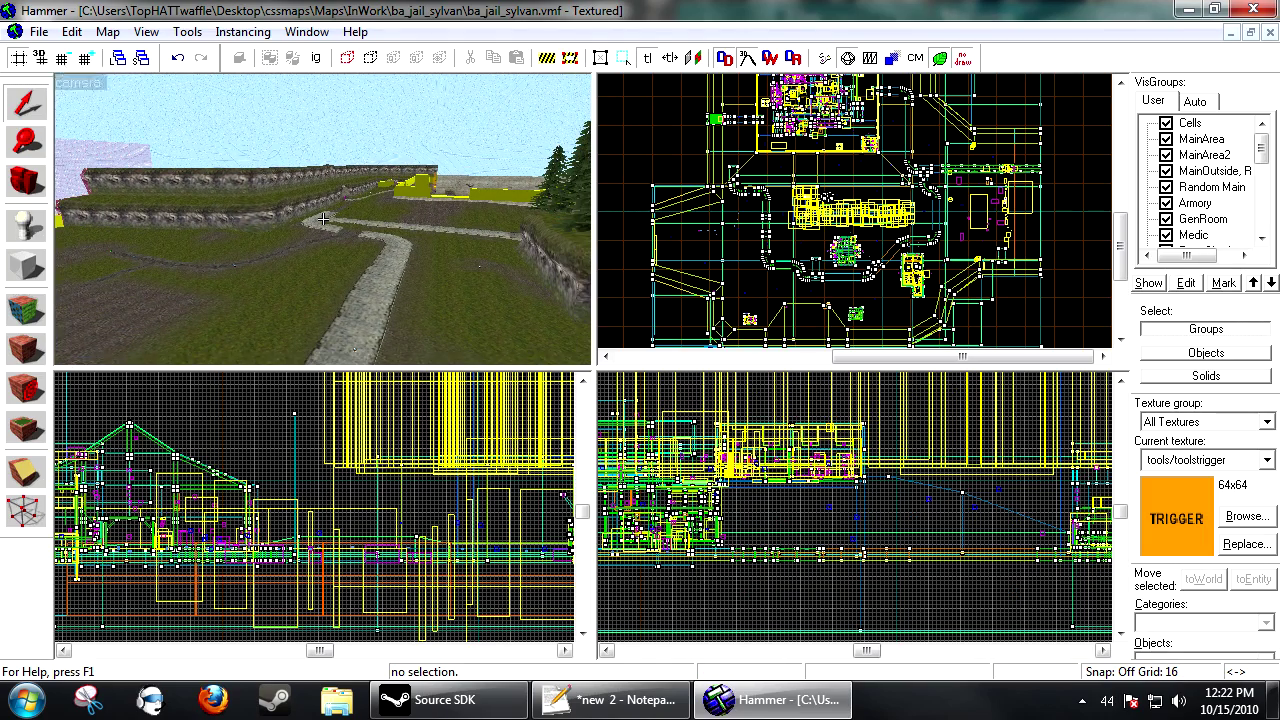
{"action": "key", "text": "a"}
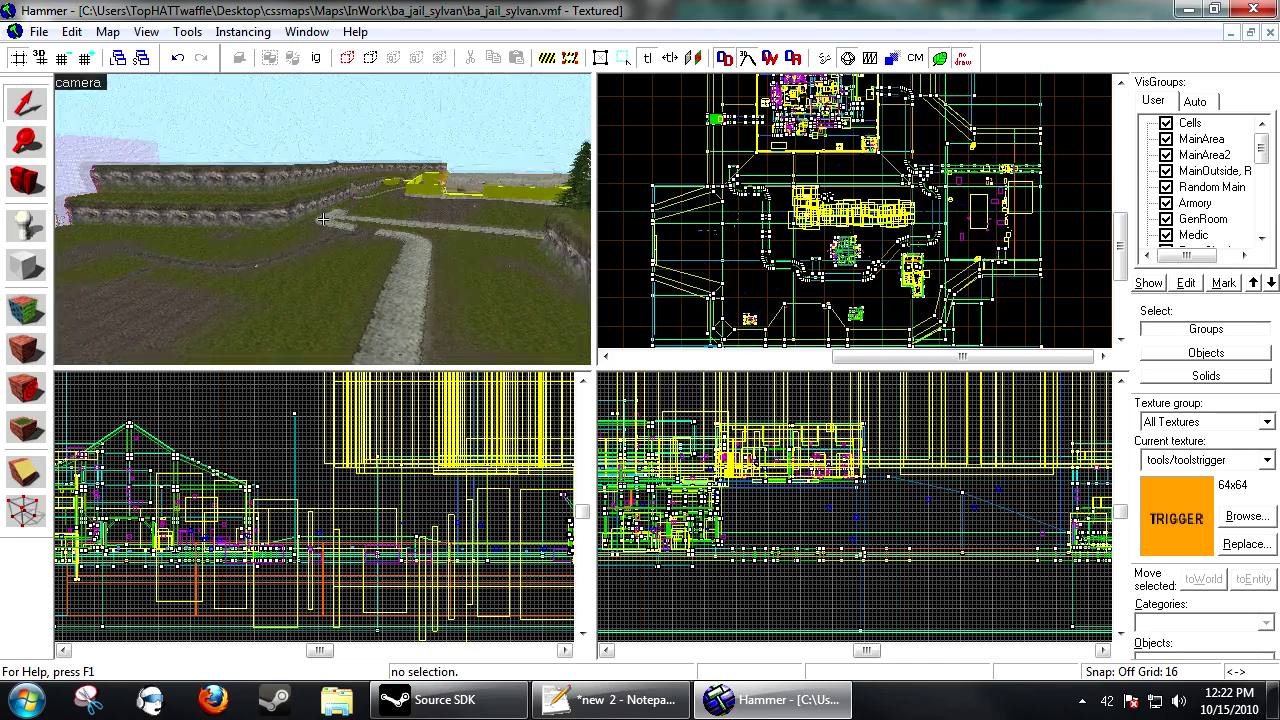
{"action": "key", "text": "z"}
{"action": "scroll", "coordinate": [832, 284], "scroll_direction": "down", "scroll_amount": 3}
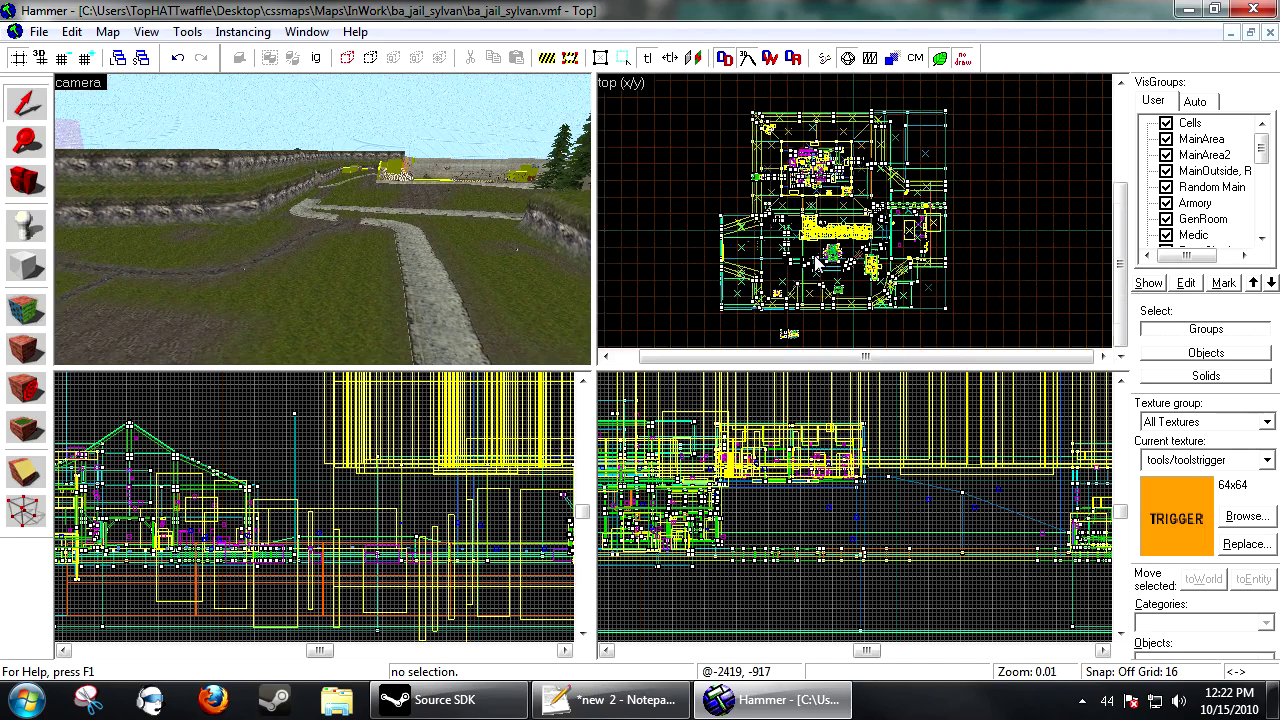
{"action": "scroll", "coordinate": [818, 265], "scroll_direction": "up", "scroll_amount": 2}
{"action": "key", "text": "z"}
{"action": "key", "text": "d"}
{"action": "key", "text": "w"}
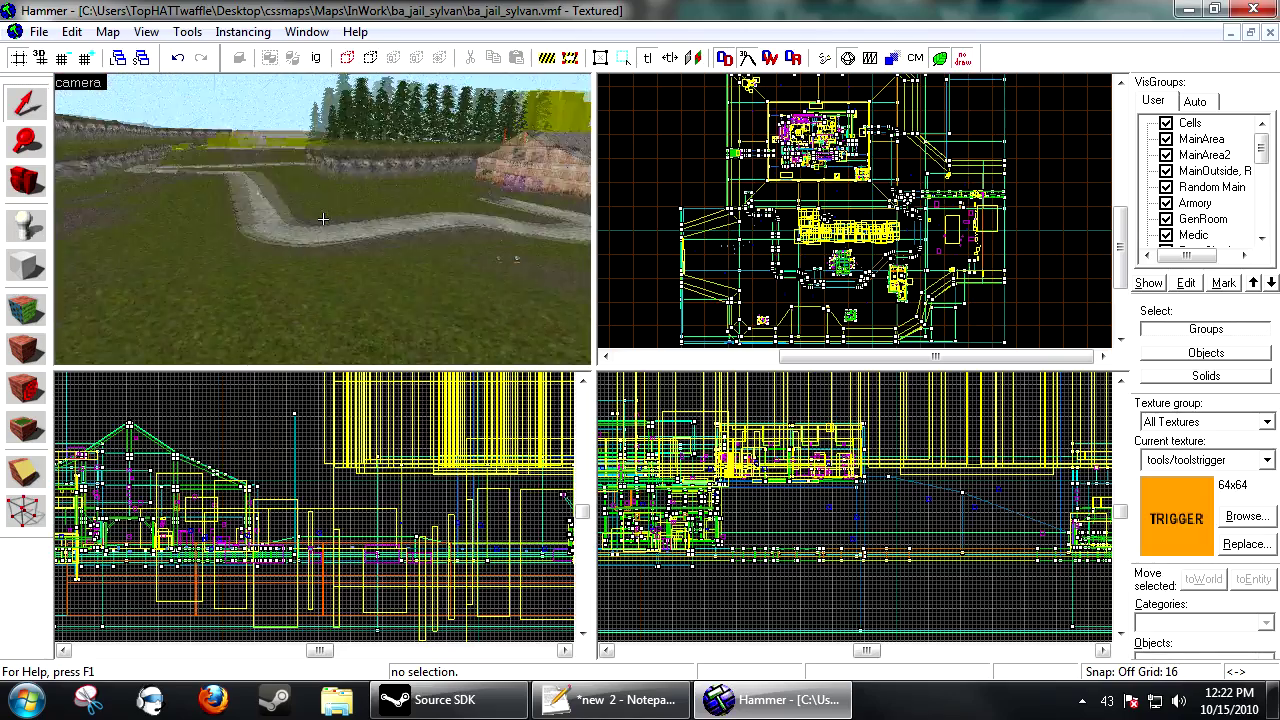
{"action": "key", "text": "z"}
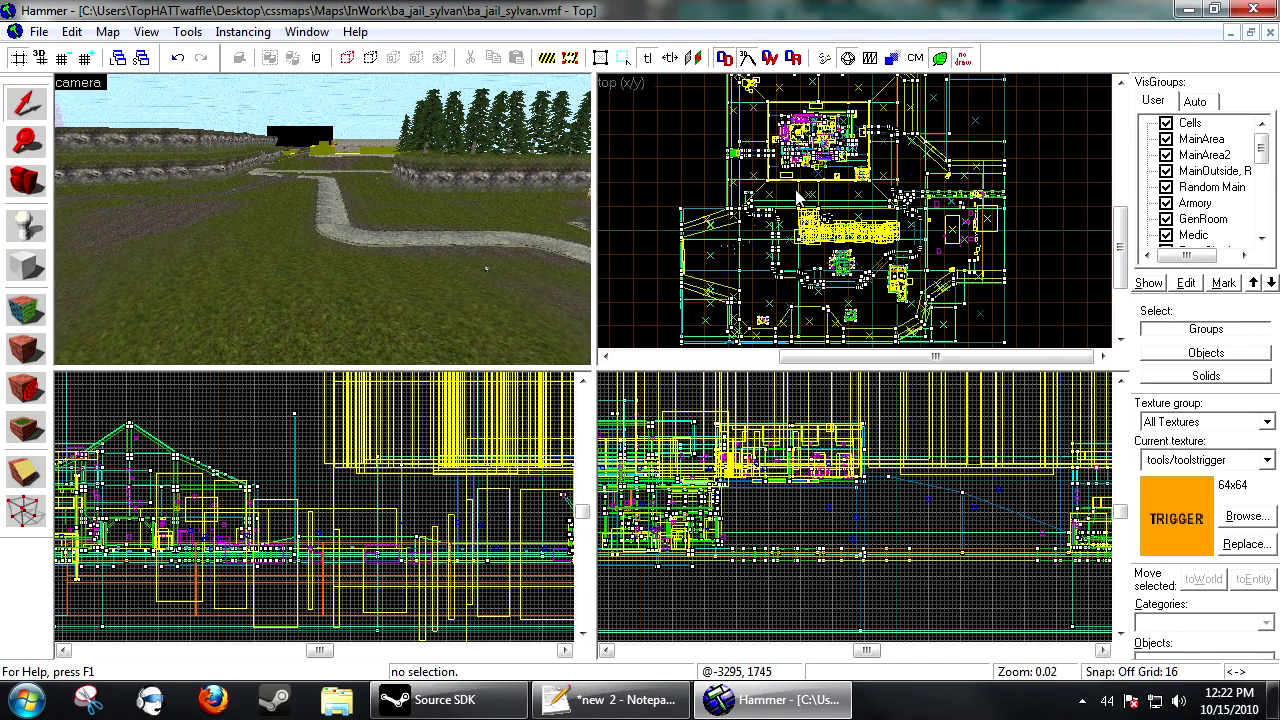
- Draw a trigger-textured block about 2911 units wide and 5320 units long over the outdoor field's west side in the top view
{"action": "left_click", "coordinate": [14, 266]}
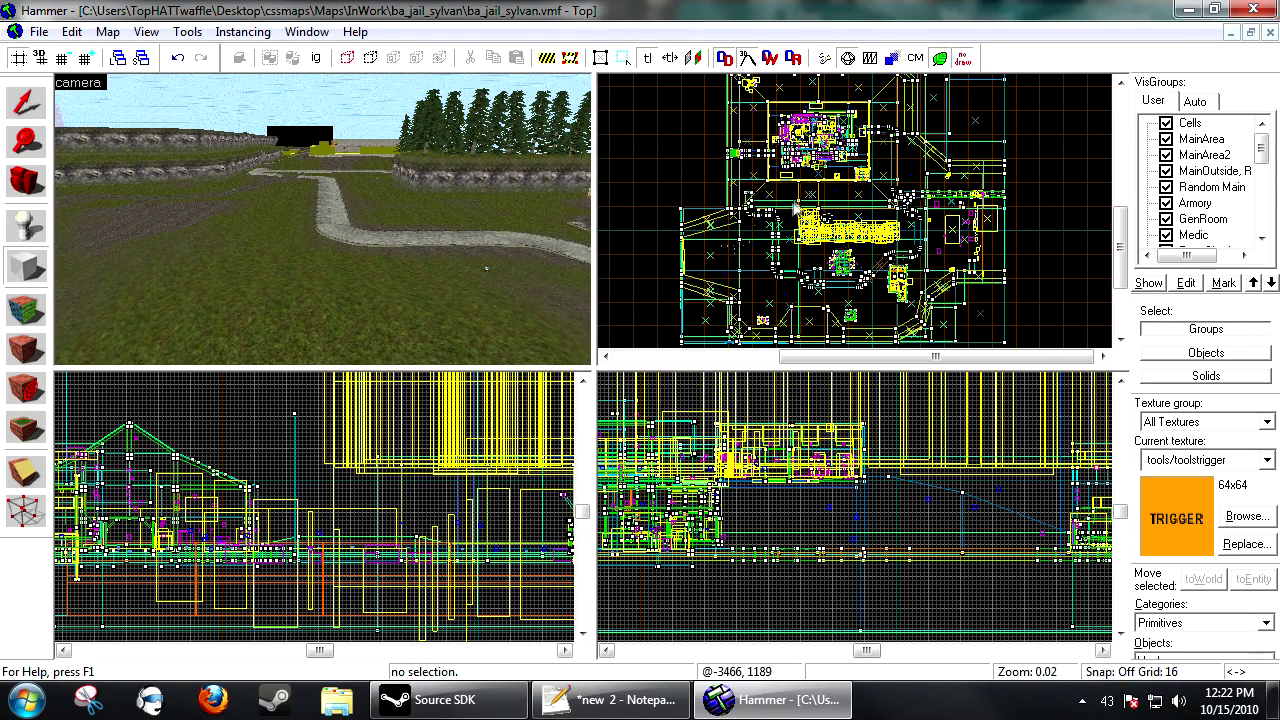
{"action": "scroll", "coordinate": [798, 215], "scroll_direction": "up", "scroll_amount": 5}
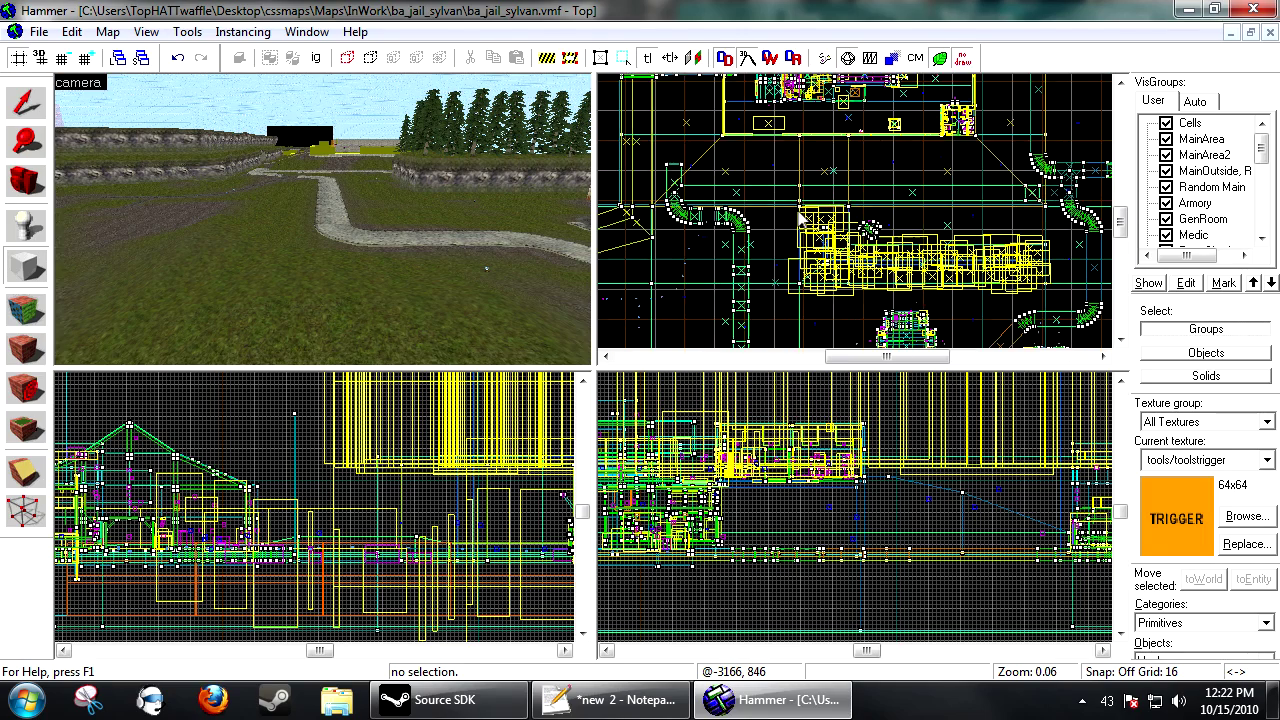
{"action": "scroll", "coordinate": [750, 250], "scroll_direction": "down", "scroll_amount": 6}
{"action": "mouse_move", "coordinate": [752, 250]}
{"action": "left_mouse_down"}
{"action": "mouse_move", "coordinate": [723, 323]}
{"action": "mouse_move", "coordinate": [724, 264]}
{"action": "mouse_move", "coordinate": [694, 277]}
{"action": "mouse_move", "coordinate": [686, 308]}
{"action": "mouse_move", "coordinate": [671, 299]}
{"action": "left_mouse_up"}
{"action": "scroll", "coordinate": [727, 262], "scroll_direction": "up", "scroll_amount": 4}
{"action": "scroll", "coordinate": [675, 308], "scroll_direction": "down", "scroll_amount": 3}
{"action": "scroll", "coordinate": [672, 308], "scroll_direction": "up", "scroll_amount": 5}
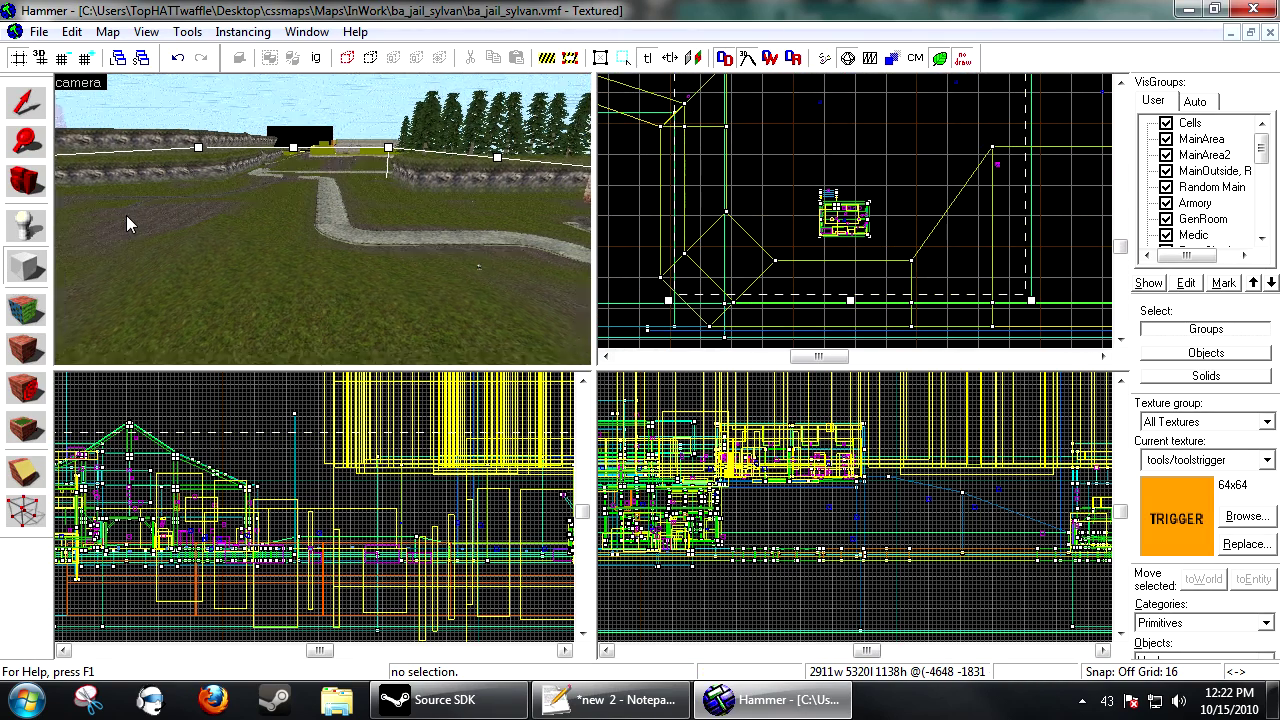
- Stretch the block's height to about 1382 units in the side view and create the brush
{"action": "key", "text": "z"}
{"action": "key", "text": "d"}
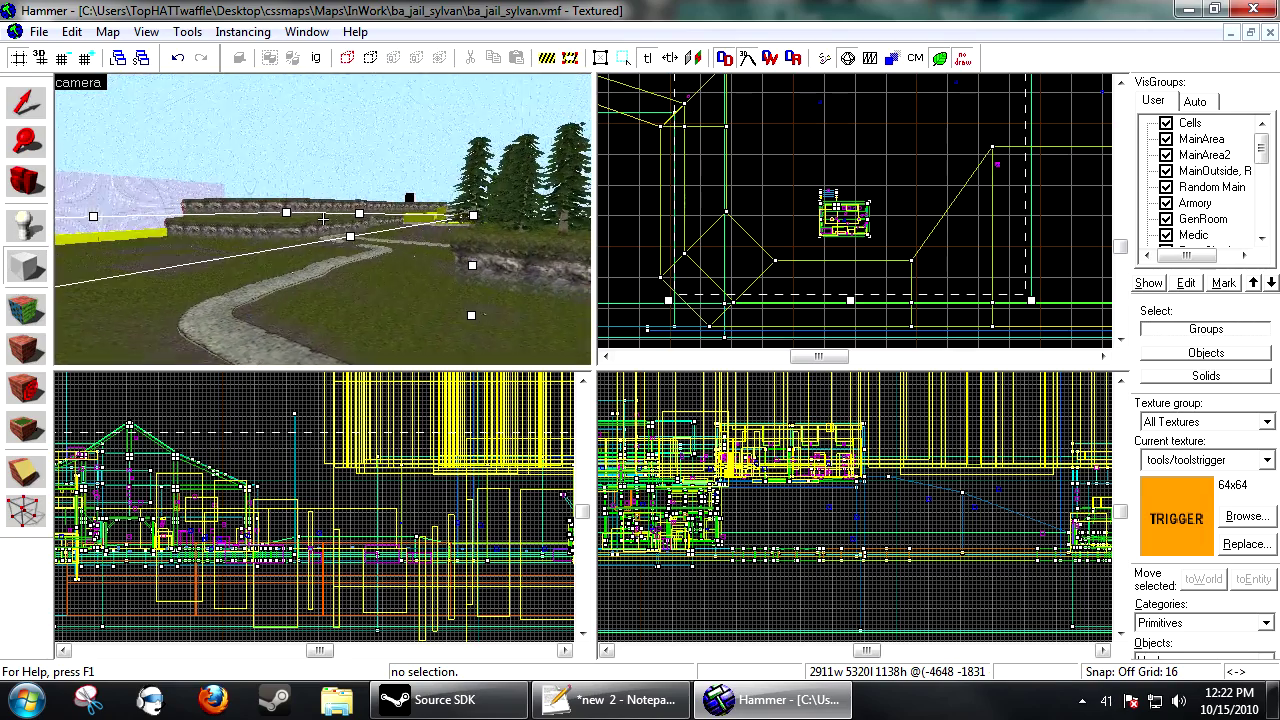
{"action": "key", "text": "z"}
{"action": "scroll", "coordinate": [826, 527], "scroll_direction": "down", "scroll_amount": 4}
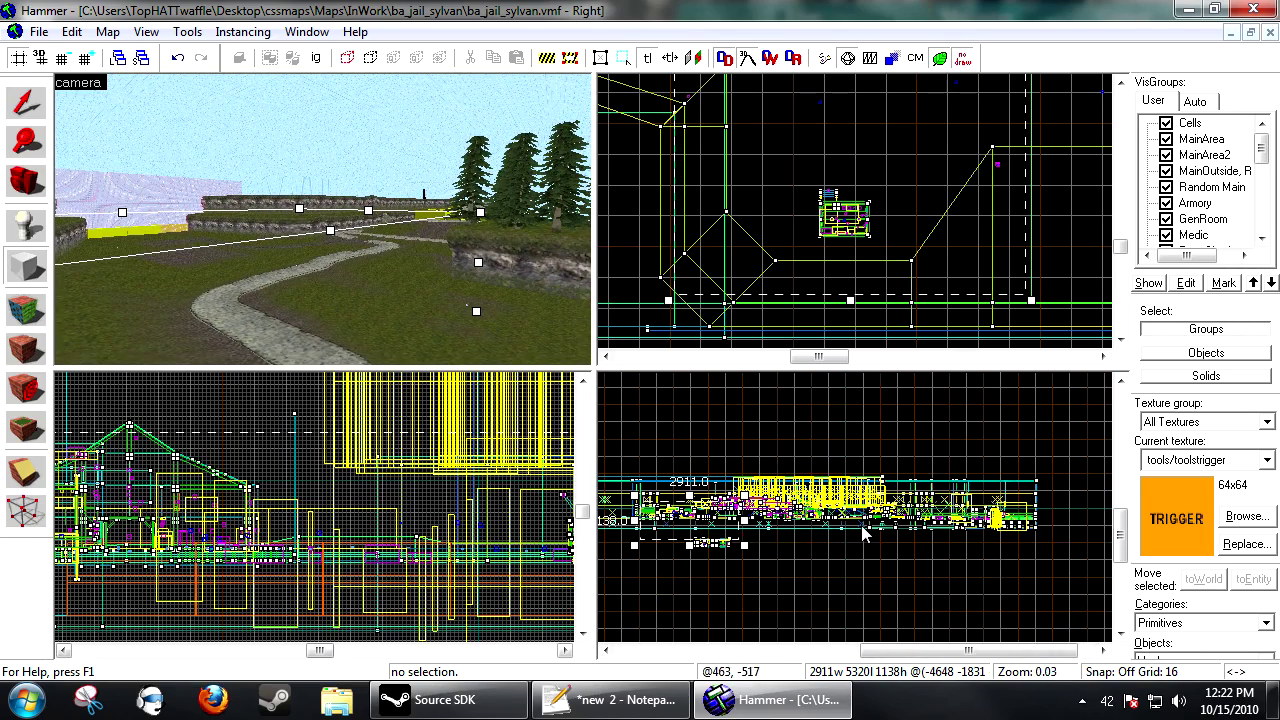
{"action": "left_click_drag", "start_coordinate": [711, 503], "coordinate": [716, 460]}
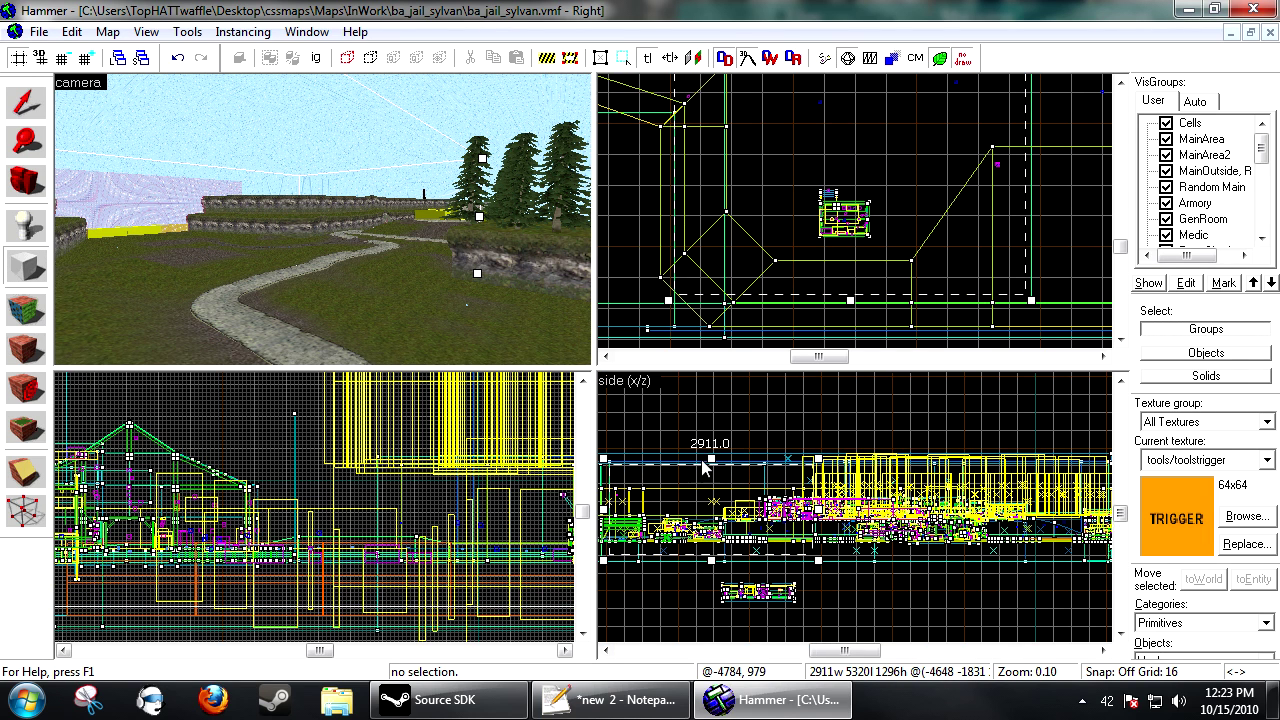
{"action": "scroll", "coordinate": [712, 480], "scroll_direction": "up", "scroll_amount": 5}
{"action": "left_click_drag", "start_coordinate": [718, 473], "coordinate": [719, 463]}
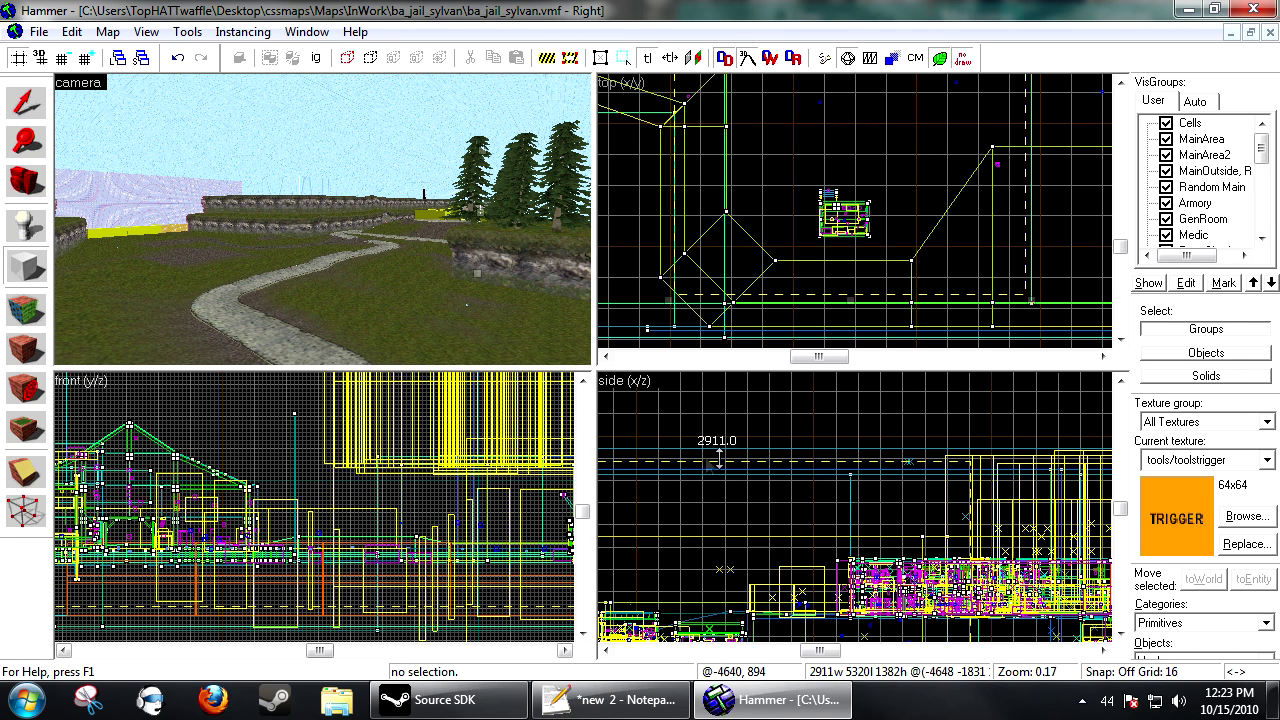
{"action": "key", "text": "Return"}
- Inspect the new trigger brush and the terrain it covers in the 3D and top views
{"action": "left_click", "coordinate": [23, 105]}
{"action": "key", "text": "z"}
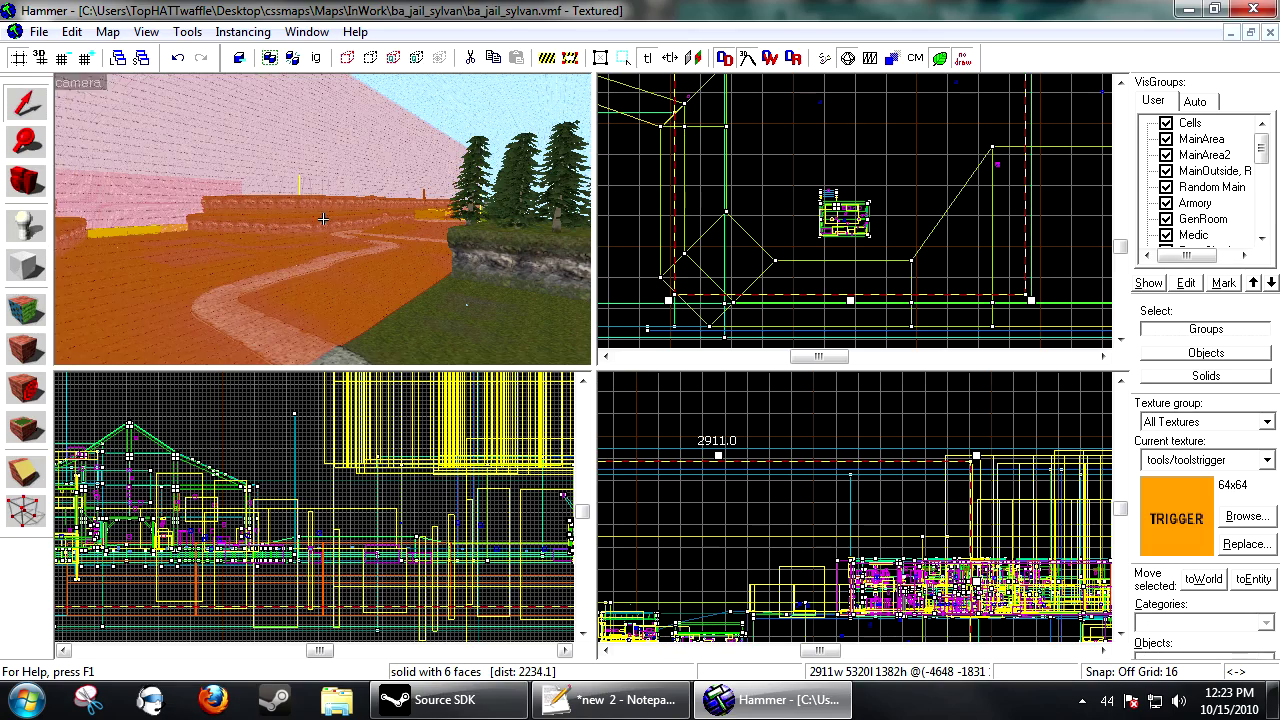
{"action": "key", "text": "w"}
{"action": "key", "text": "w"}
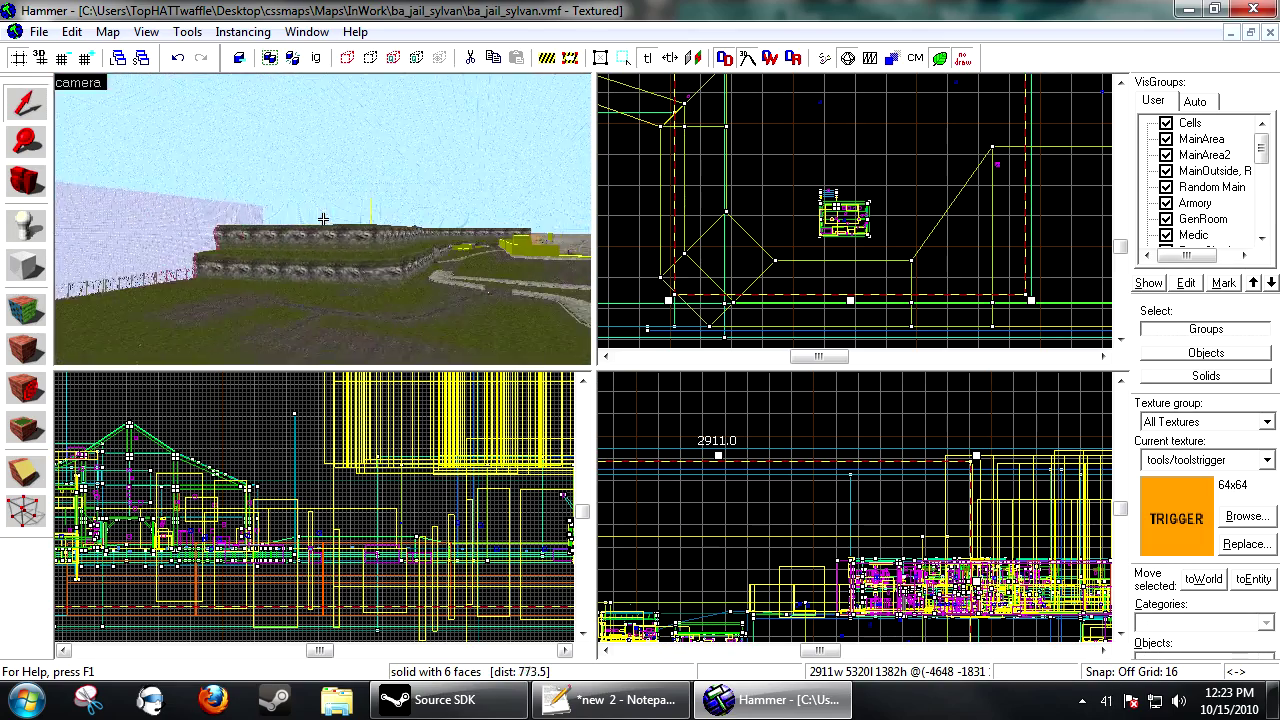
{"action": "key", "text": "w"}
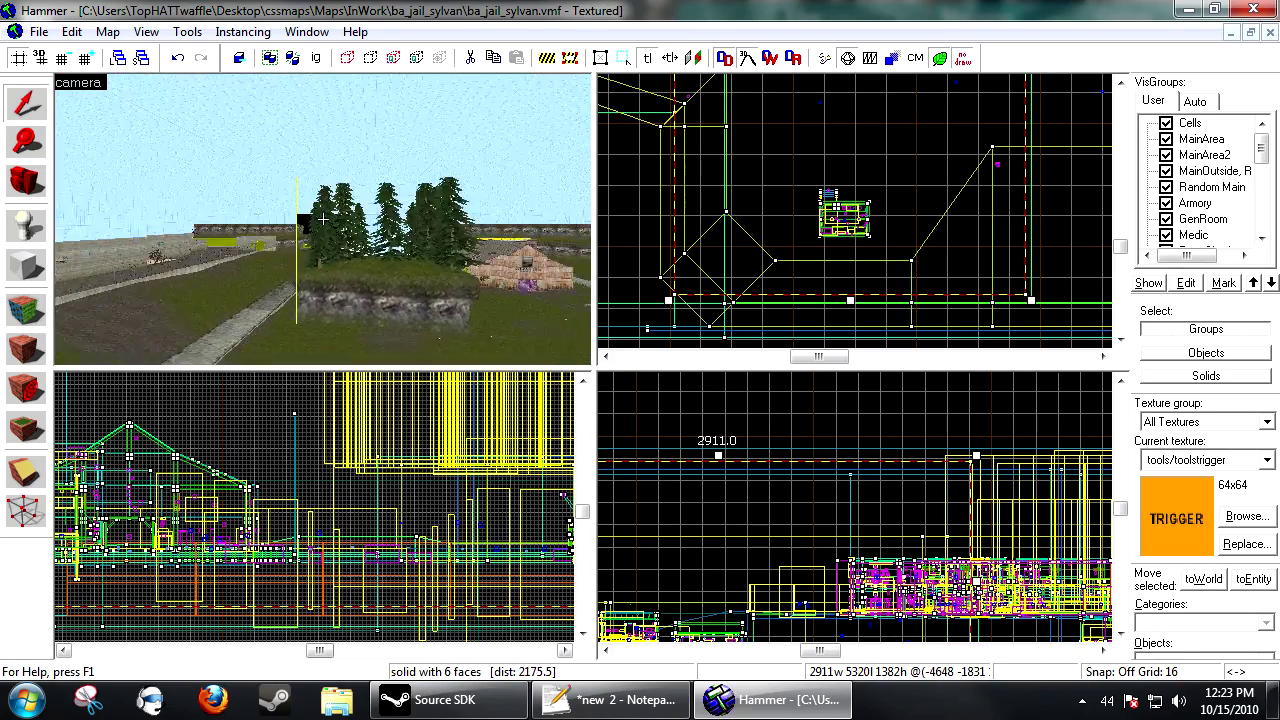
{"action": "key", "text": "z"}
{"action": "scroll", "coordinate": [998, 252], "scroll_direction": "down", "scroll_amount": 2}
{"action": "scroll", "coordinate": [998, 253], "scroll_direction": "down", "scroll_amount": 5}
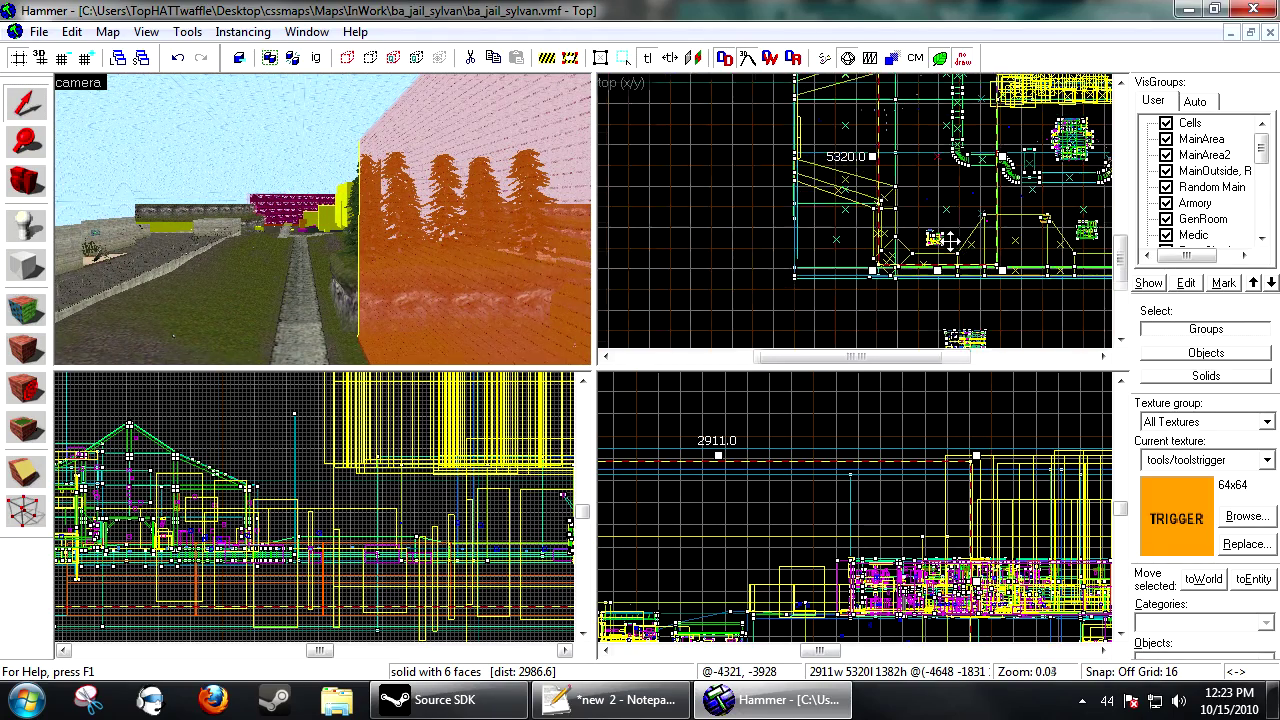
{"action": "key", "text": "d"}
{"action": "key", "text": "s"}
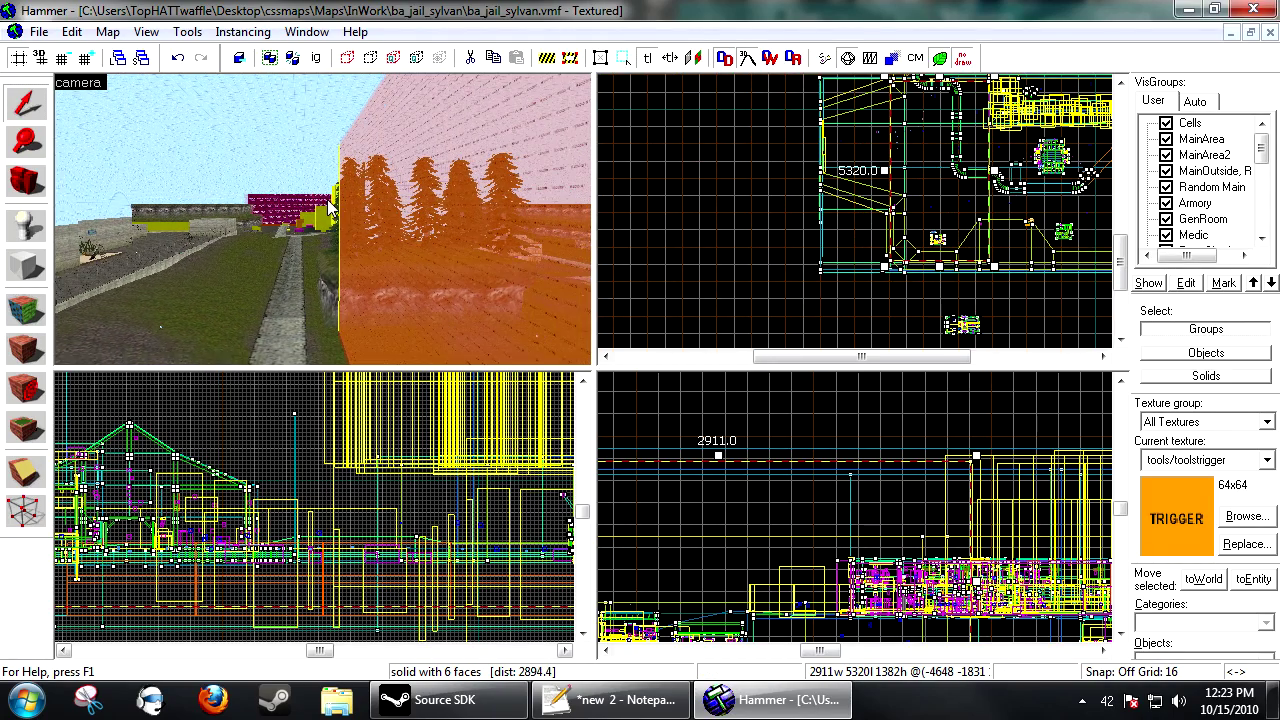
- Tie the trigger brush to a func_viscluster entity and close its properties
{"action": "key", "text": "ctrl+t"}
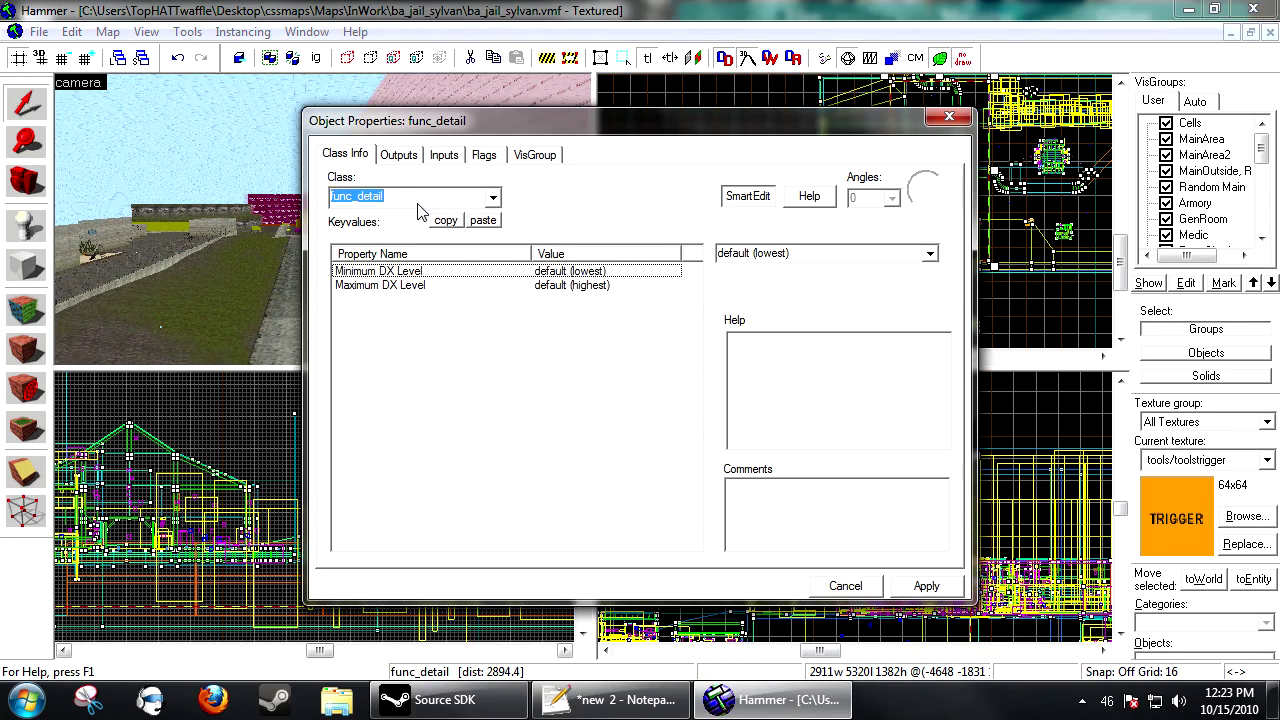
{"action": "type", "text": "func_viscluster"}
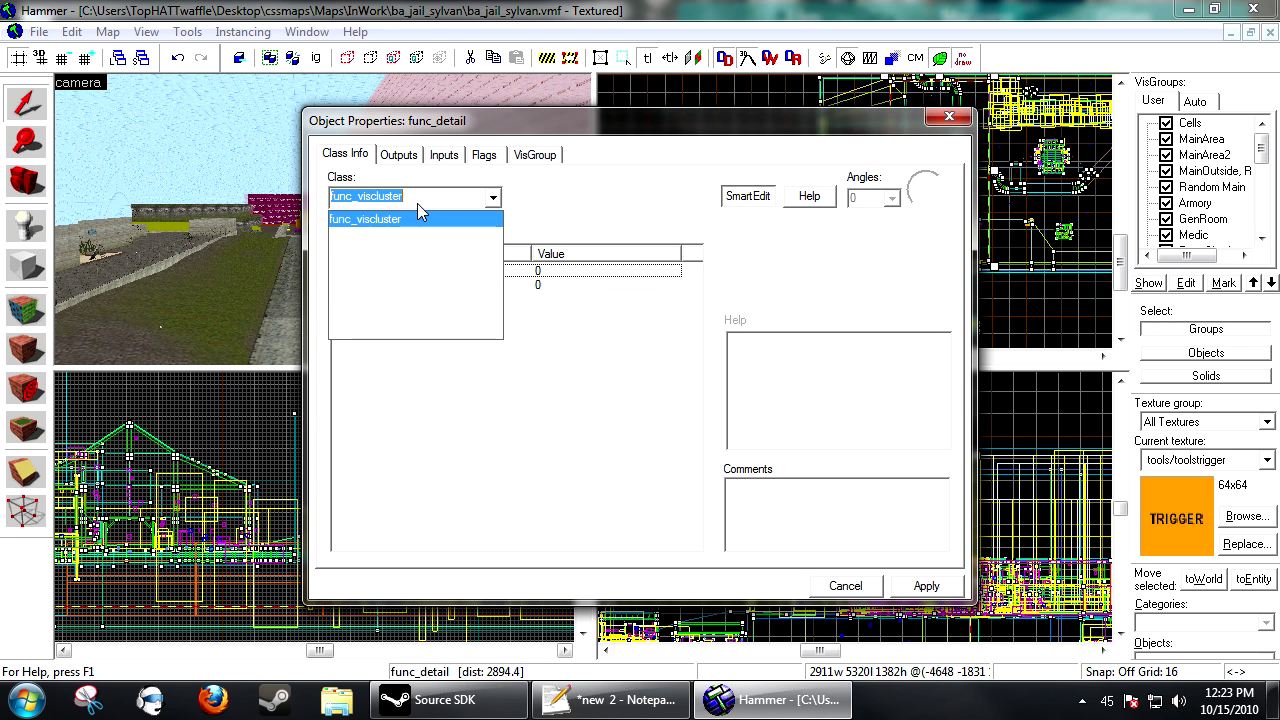
{"action": "key", "text": "Return"}
{"action": "left_click_drag", "start_coordinate": [478, 129], "coordinate": [429, 146]}
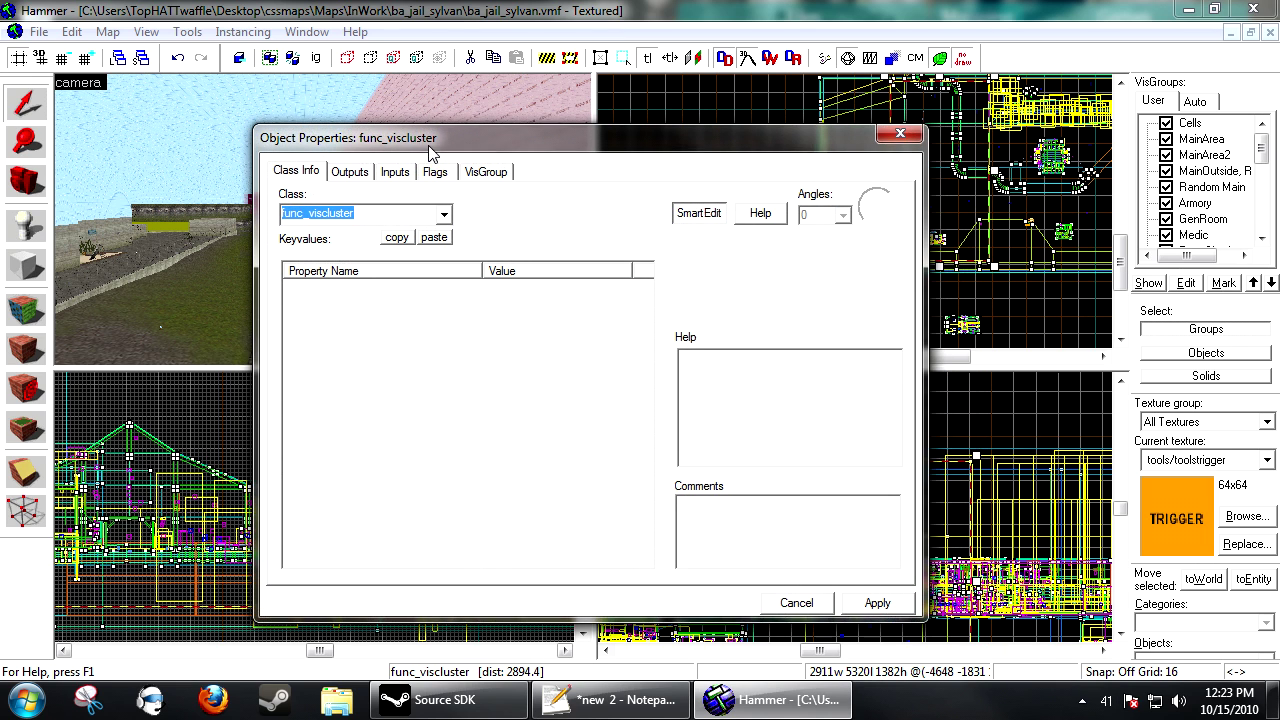
{"action": "left_click", "coordinate": [872, 609]}
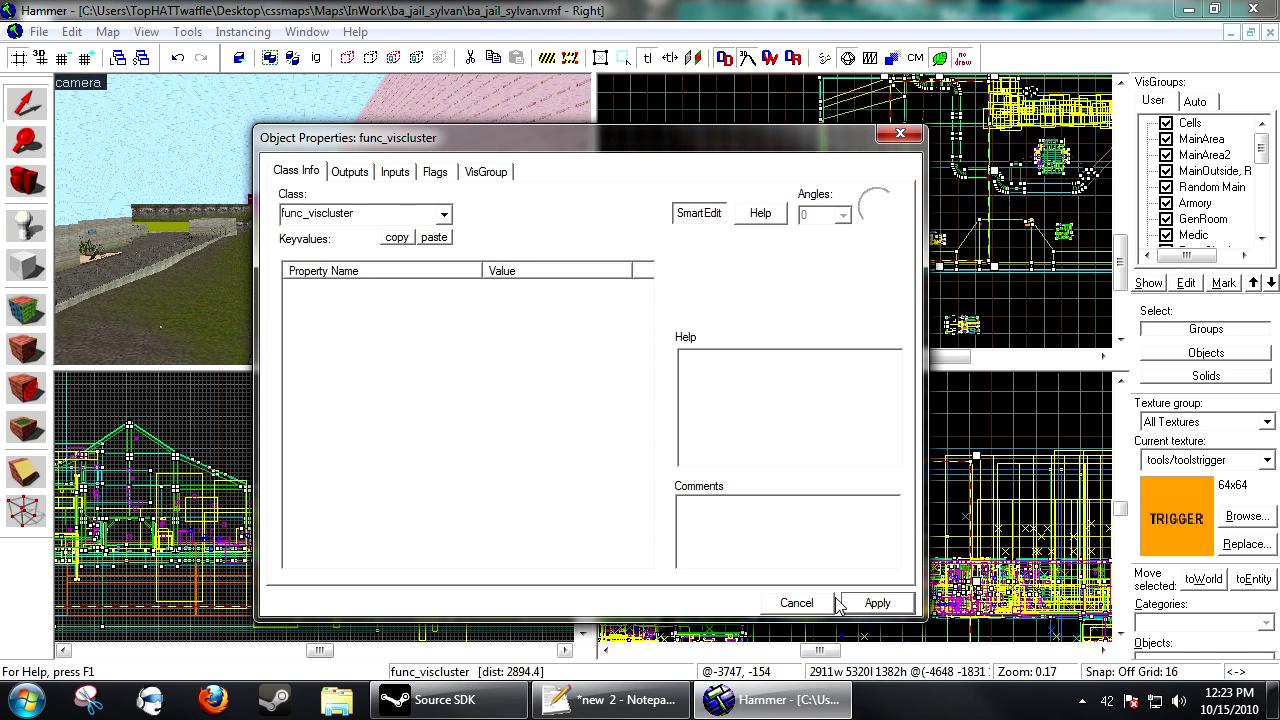
{"action": "left_click", "coordinate": [863, 609]}
{"action": "left_click", "coordinate": [792, 606]}
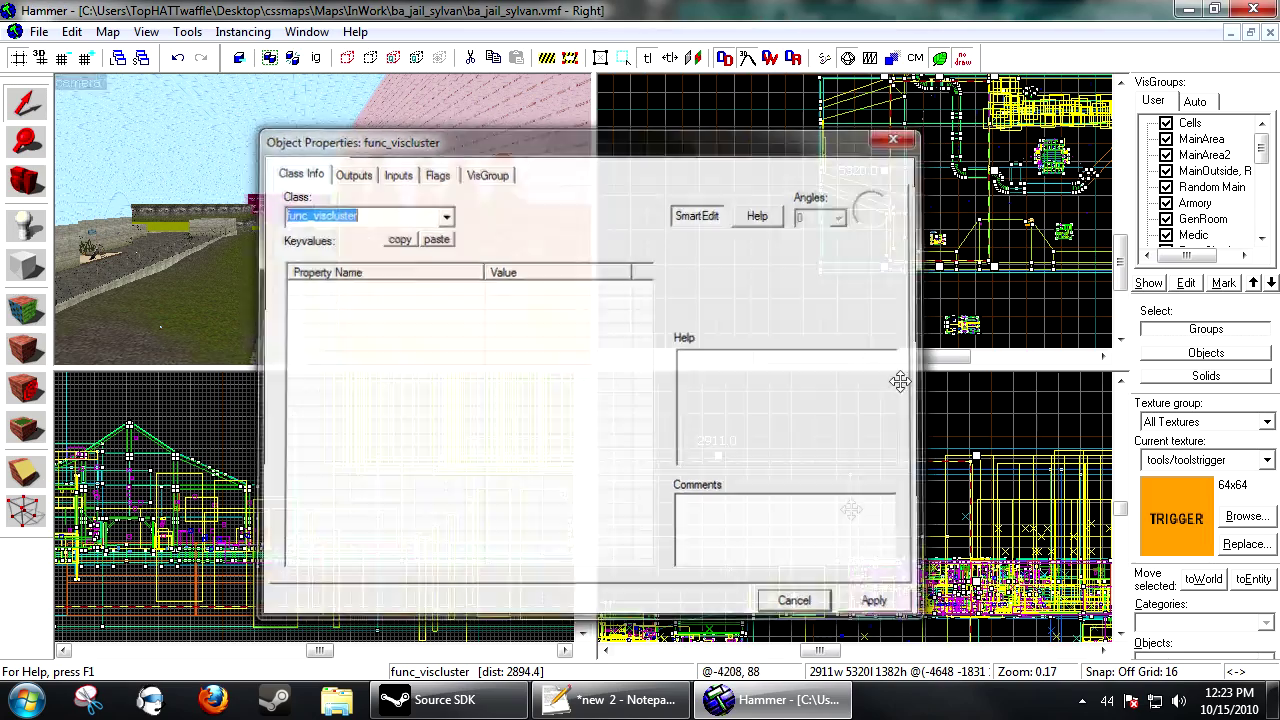
{"action": "key", "text": "Escape"}
- Show the hidden Hint brushes through the Tool Brushes group of the auto visgroups
{"action": "scroll", "coordinate": [1001, 253], "scroll_direction": "down", "scroll_amount": 1}
{"action": "left_click", "coordinate": [419, 256]}
{"action": "key", "text": "z"}
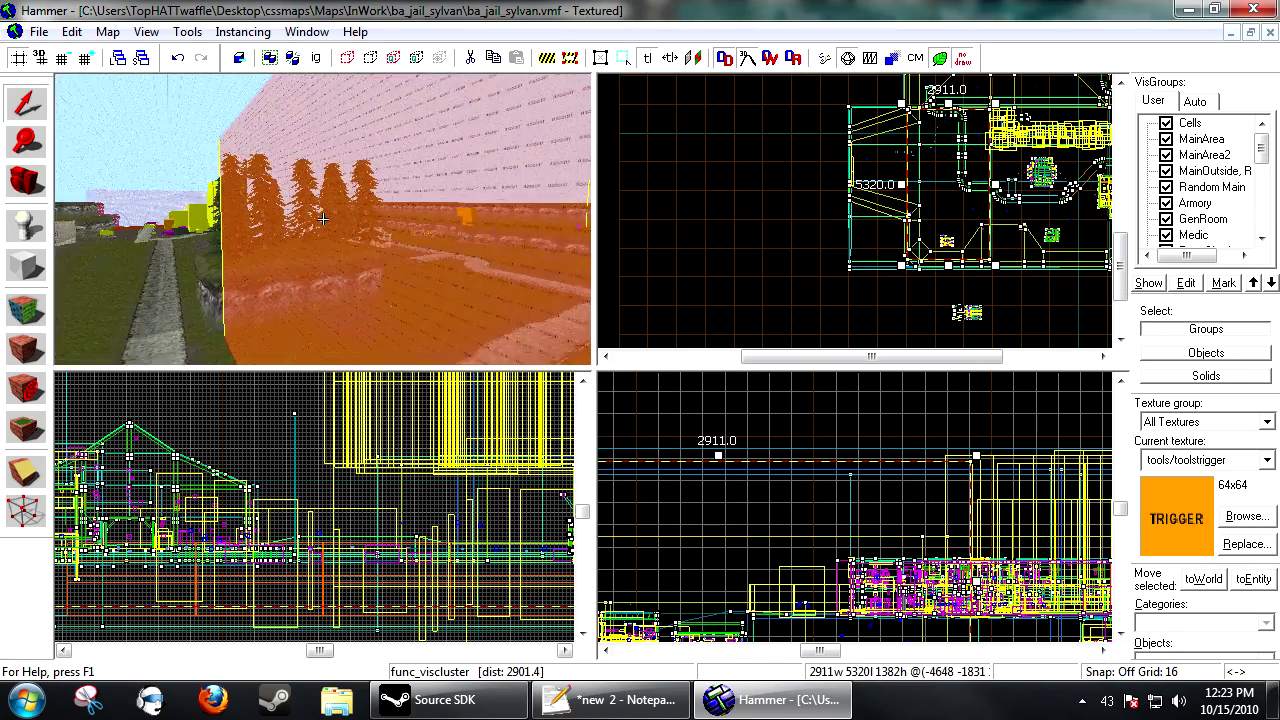
{"action": "key", "text": "s"}
{"action": "key", "text": "z"}
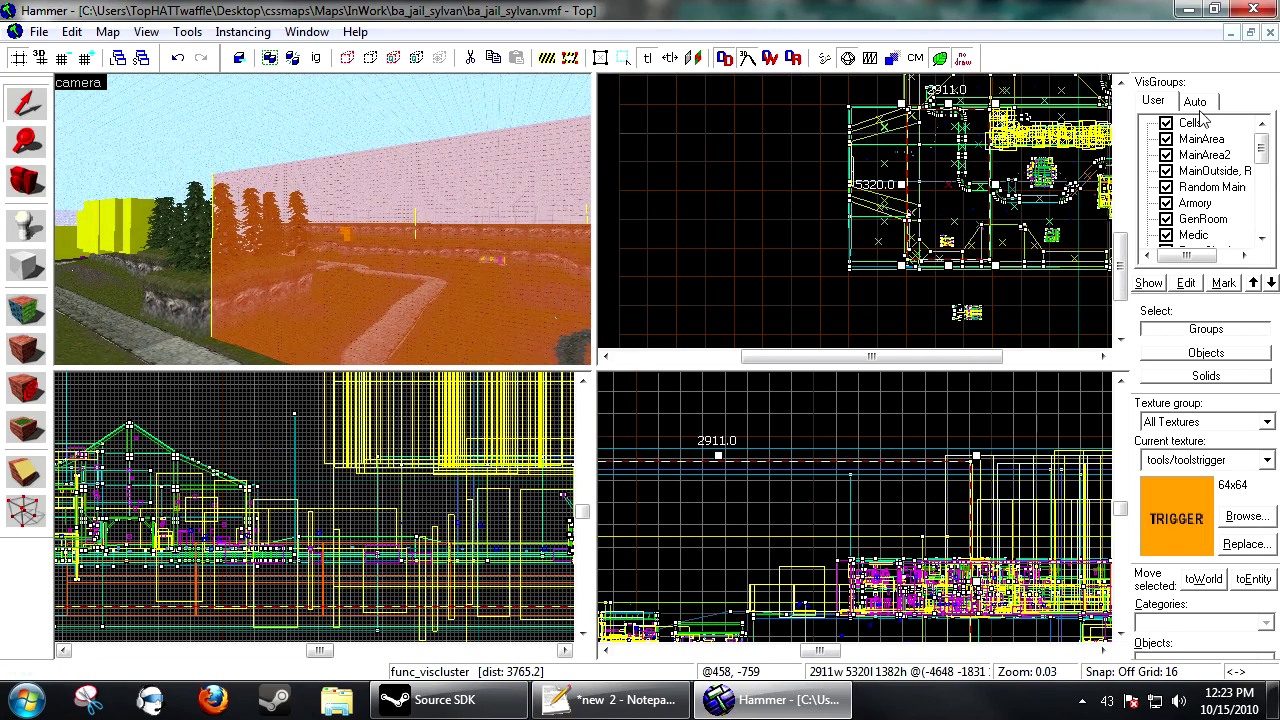
{"action": "left_click", "coordinate": [1197, 102]}
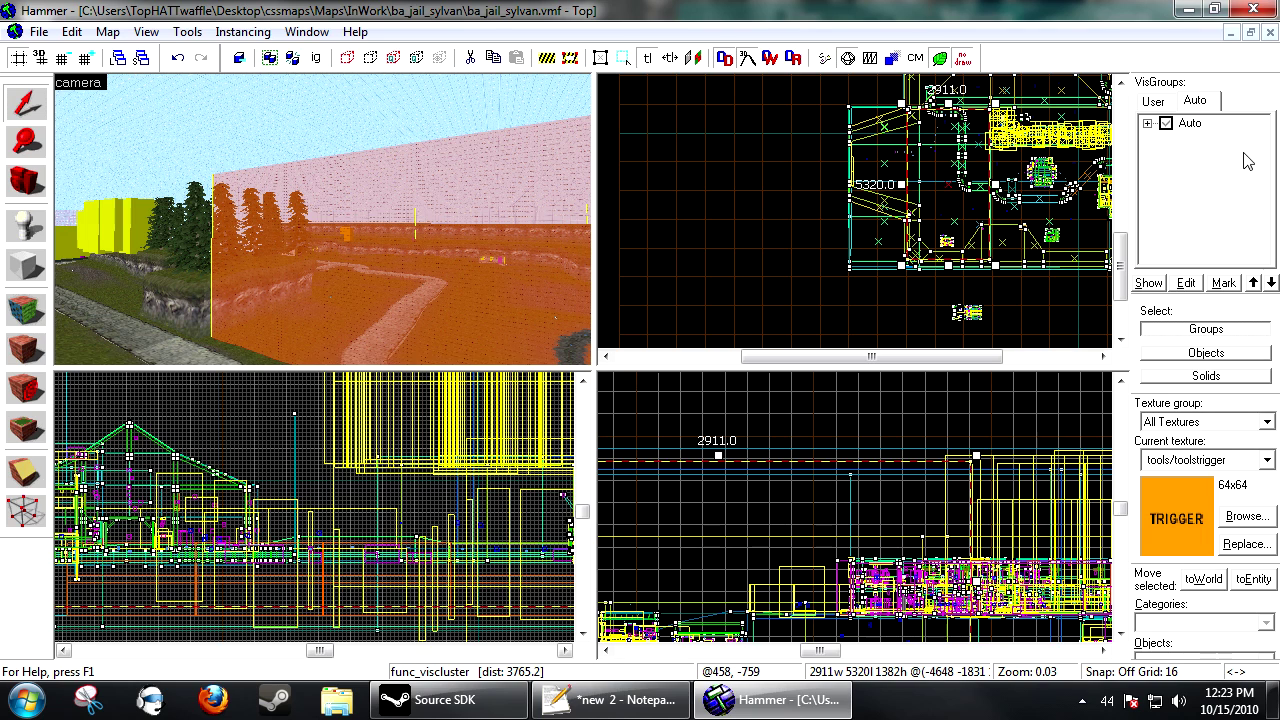
{"action": "left_click", "coordinate": [1158, 102]}
{"action": "left_click", "coordinate": [1195, 107]}
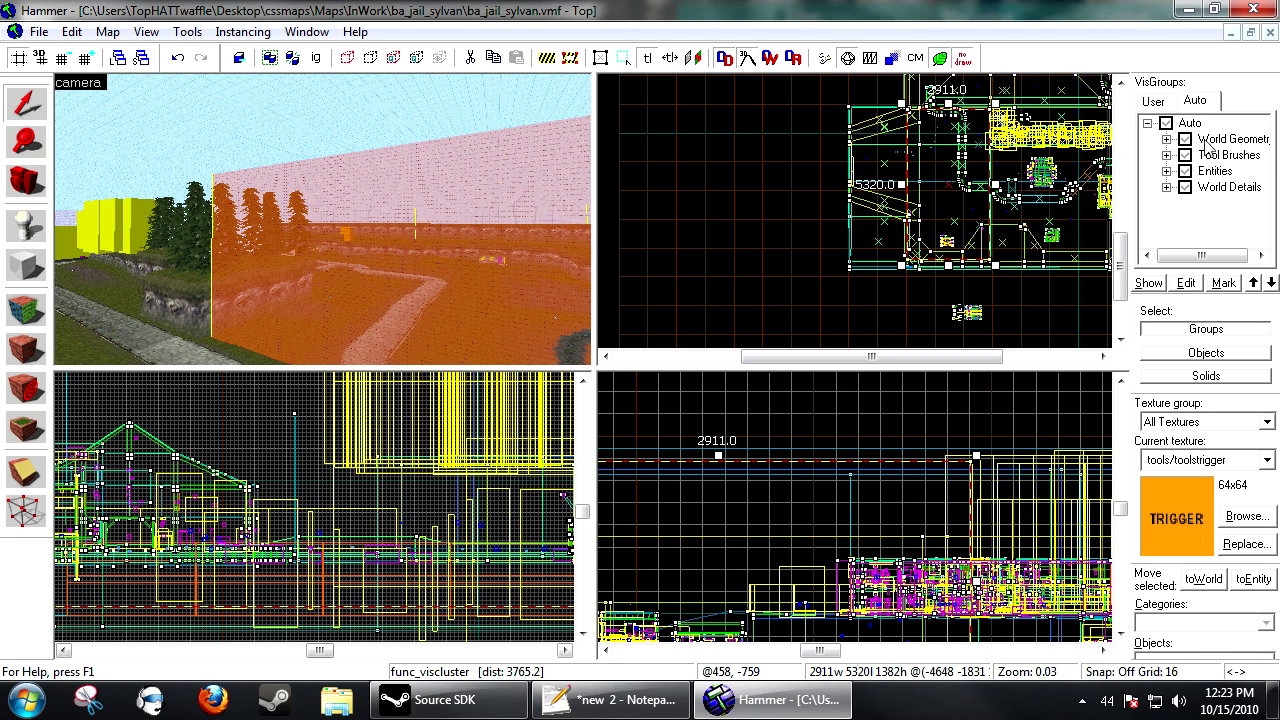
{"action": "left_click", "coordinate": [1166, 155]}
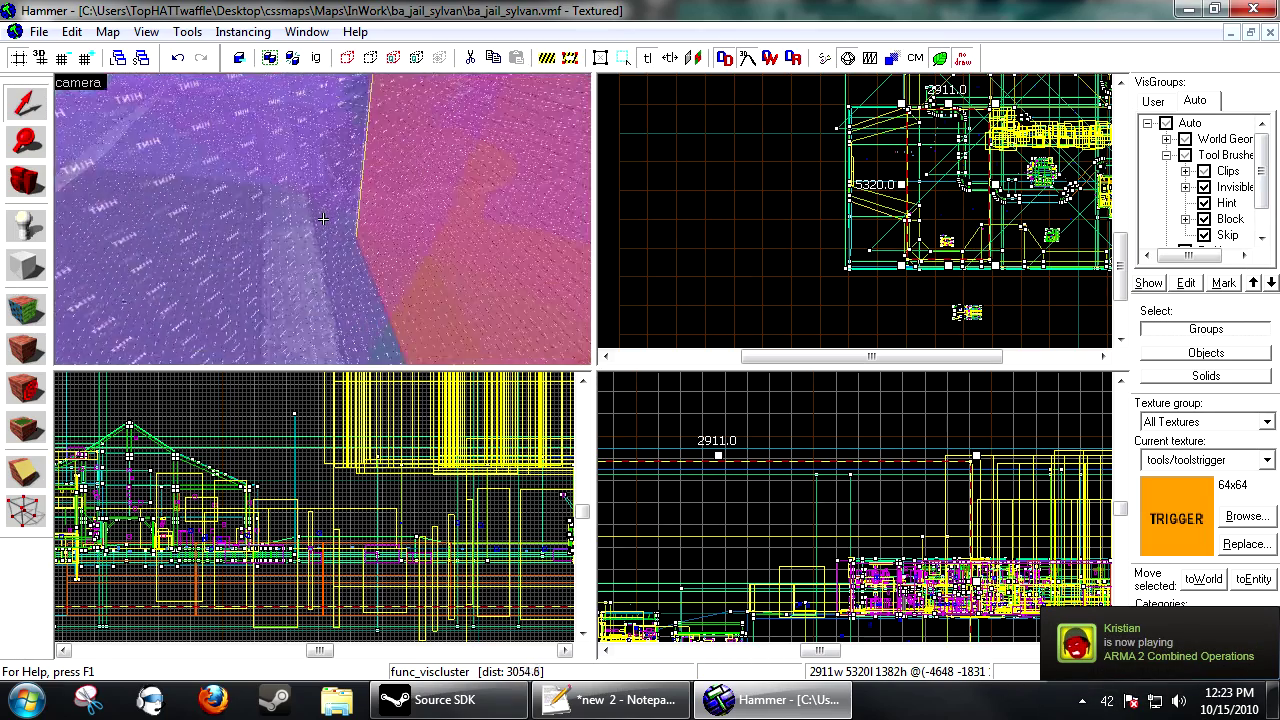
- Examine how the hint brushes divide the outdoor area around the func_viscluster brush
{"action": "key", "text": "z"}
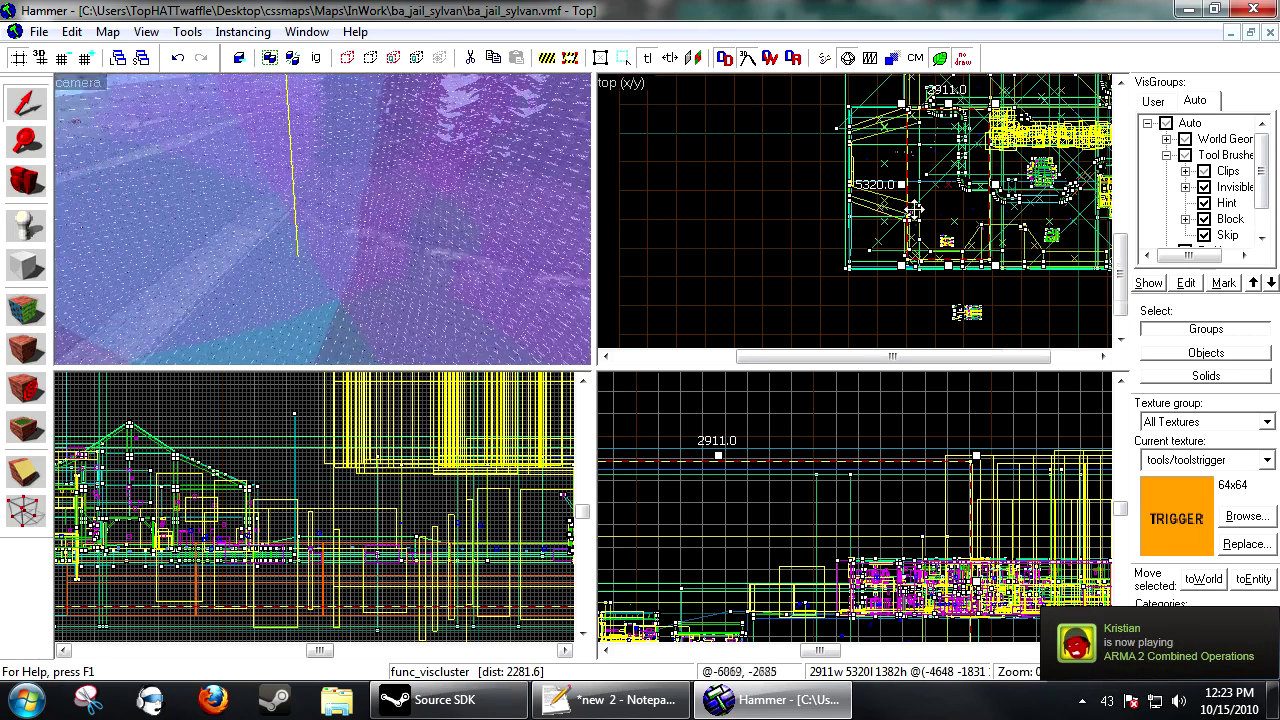
{"action": "scroll", "coordinate": [921, 200], "scroll_direction": "down", "scroll_amount": 1}
{"action": "scroll", "coordinate": [1011, 122], "scroll_direction": "up", "scroll_amount": 4}
{"action": "key", "text": "z"}
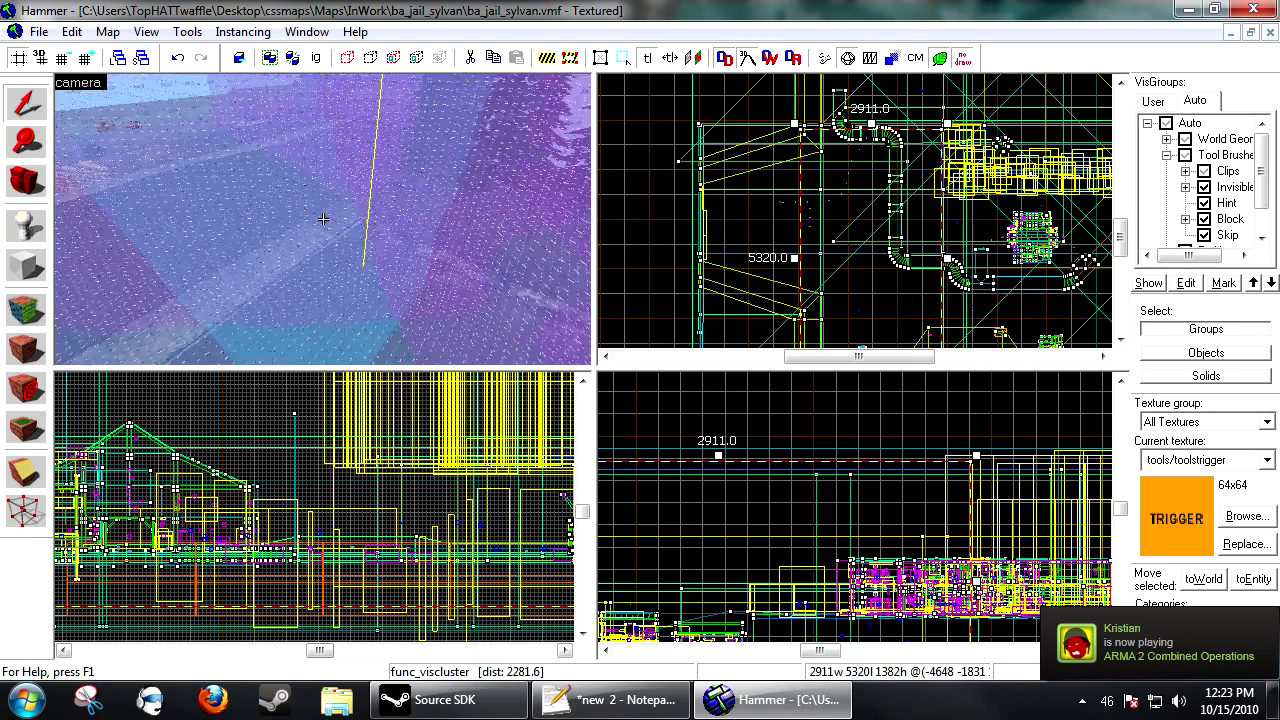
{"action": "key", "text": "w"}
{"action": "key", "text": "w"}
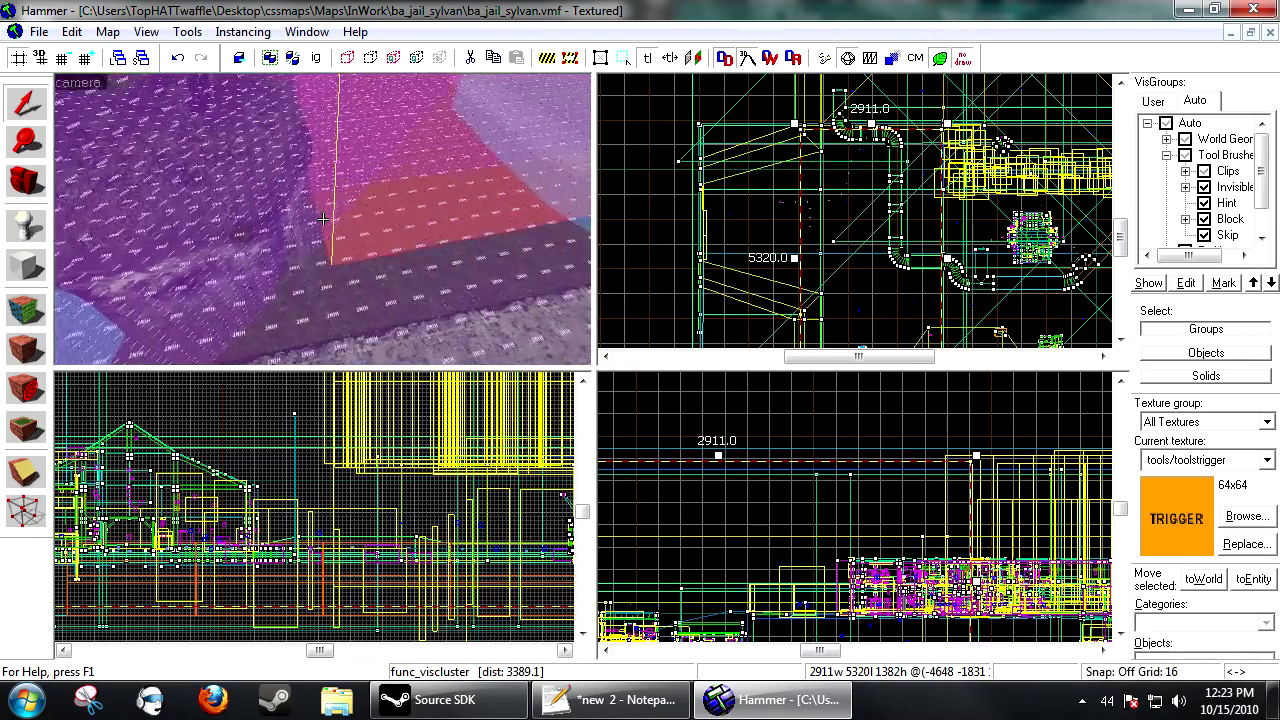
{"action": "key", "text": "s"}
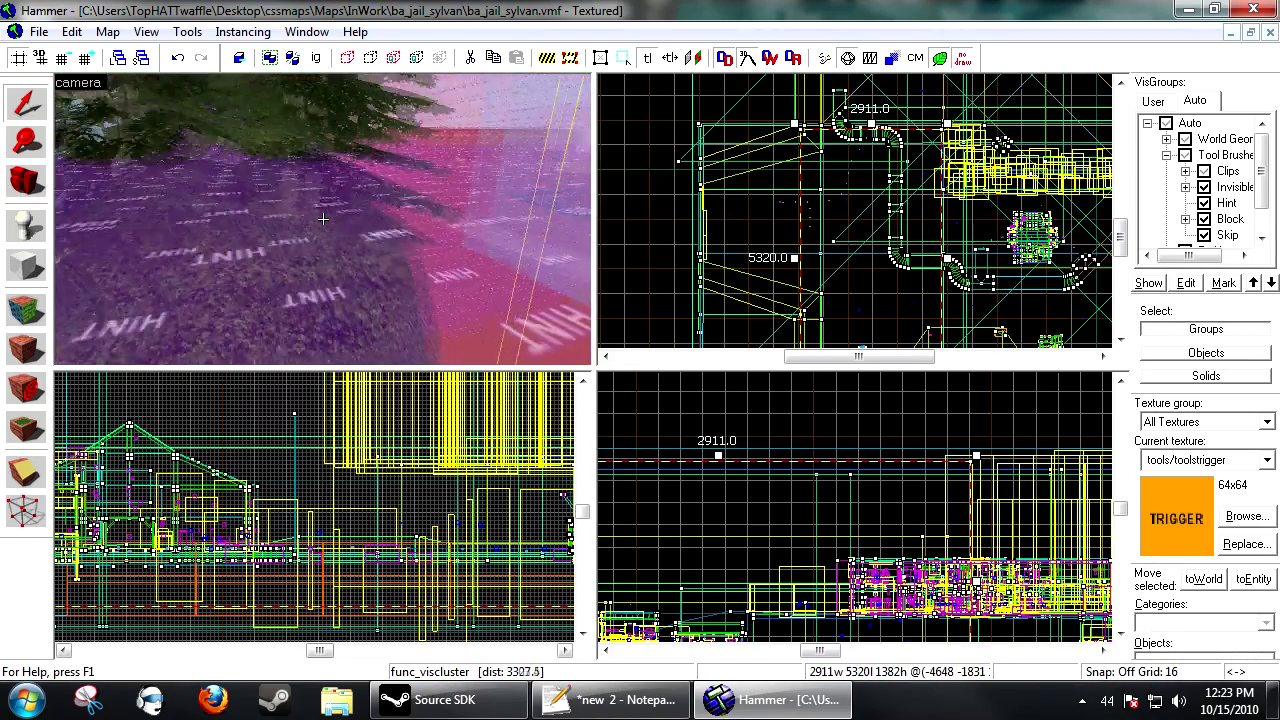
- Select the map-wide horizontal hint brush, followed by a five-faced hint brush, to check their extents
{"action": "key", "text": "z"}
{"action": "left_click", "coordinate": [279, 235]}
{"action": "scroll", "coordinate": [819, 187], "scroll_direction": "down", "scroll_amount": 5}
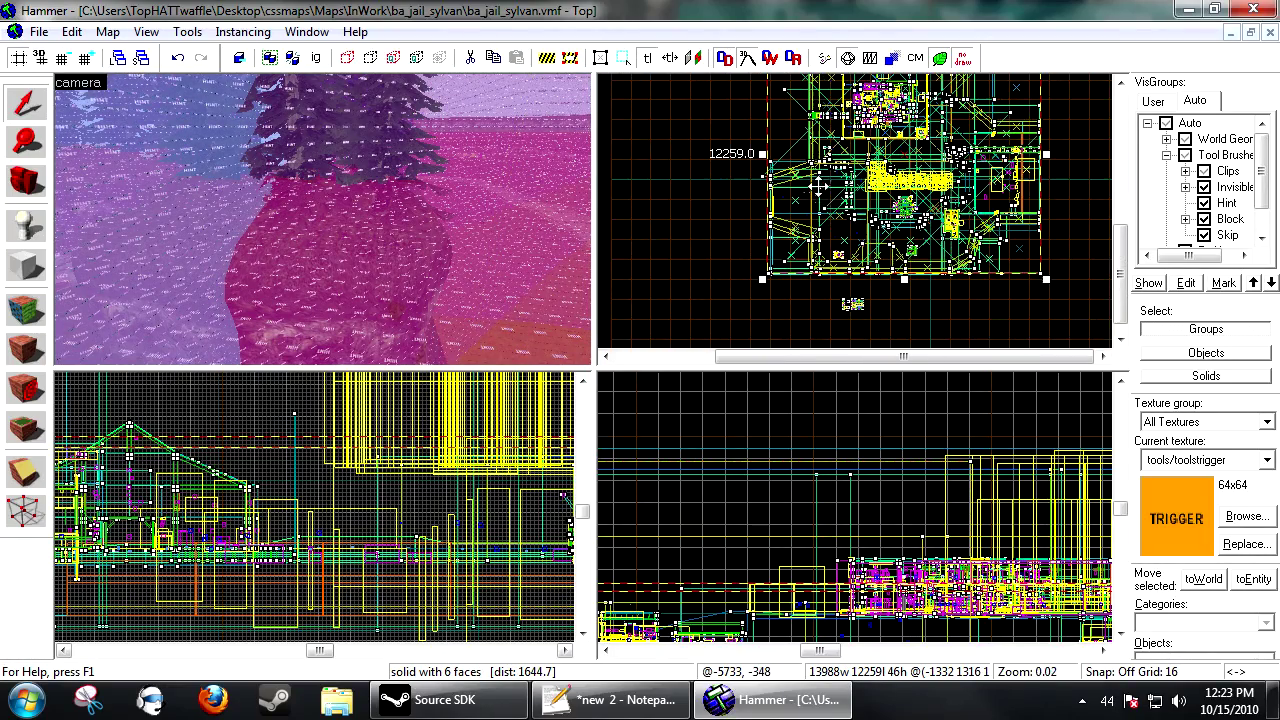
{"action": "left_click", "coordinate": [205, 165]}
{"action": "key", "text": "z"}
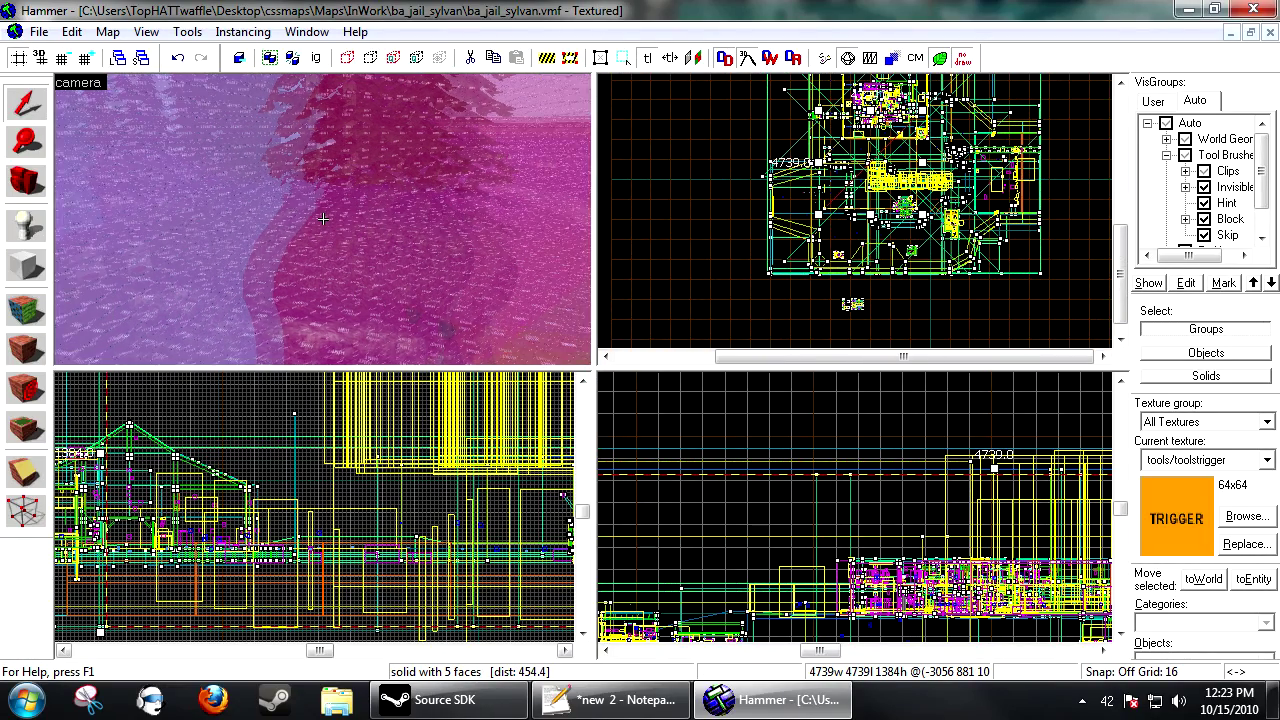
- Examine the hint and skip brushes around the outdoor terrain at close range and from the skybox edge
{"action": "key", "text": "z"}
{"action": "scroll", "coordinate": [843, 197], "scroll_direction": "up", "scroll_amount": 8}
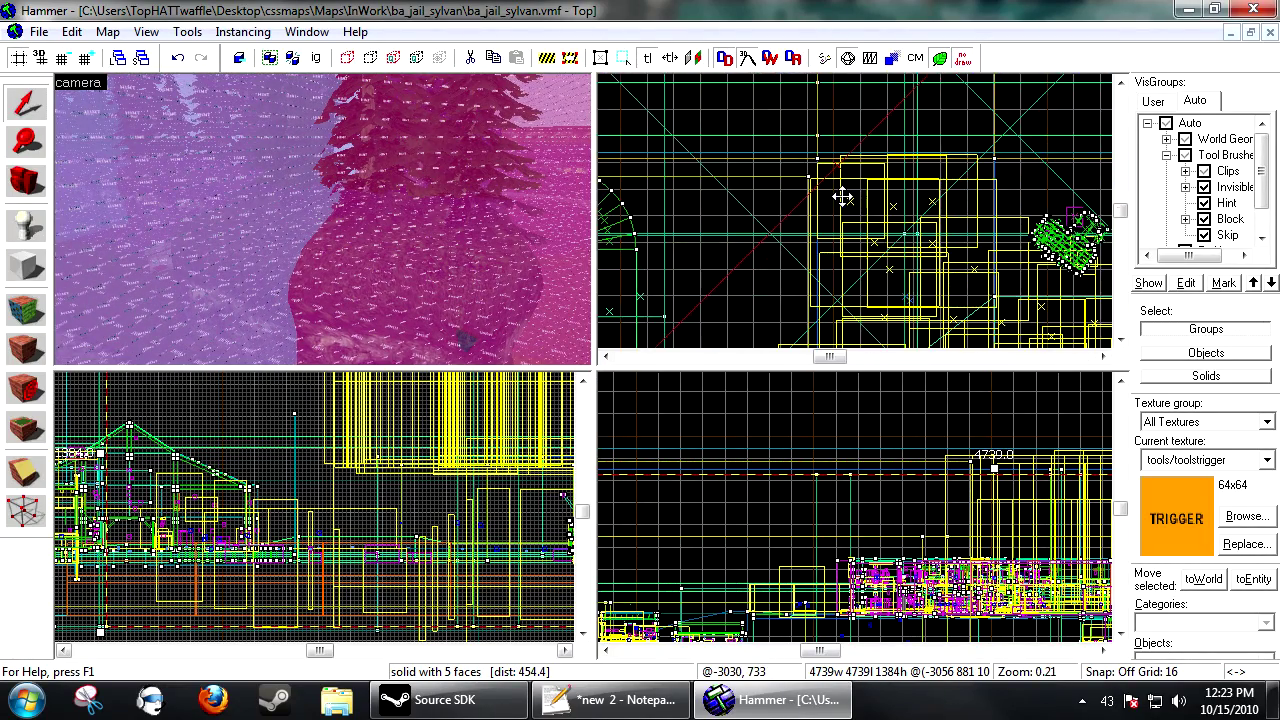
{"action": "scroll", "coordinate": [843, 197], "scroll_direction": "up", "scroll_amount": 1}
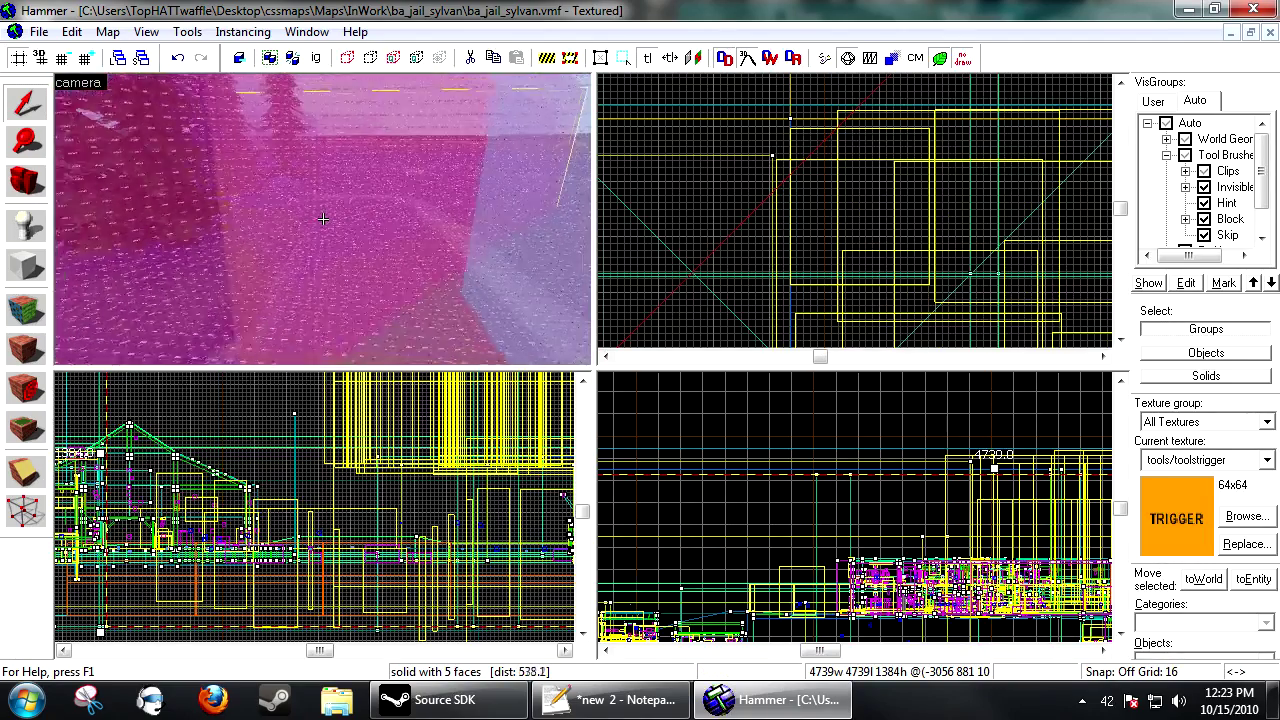
{"action": "key", "text": "w"}
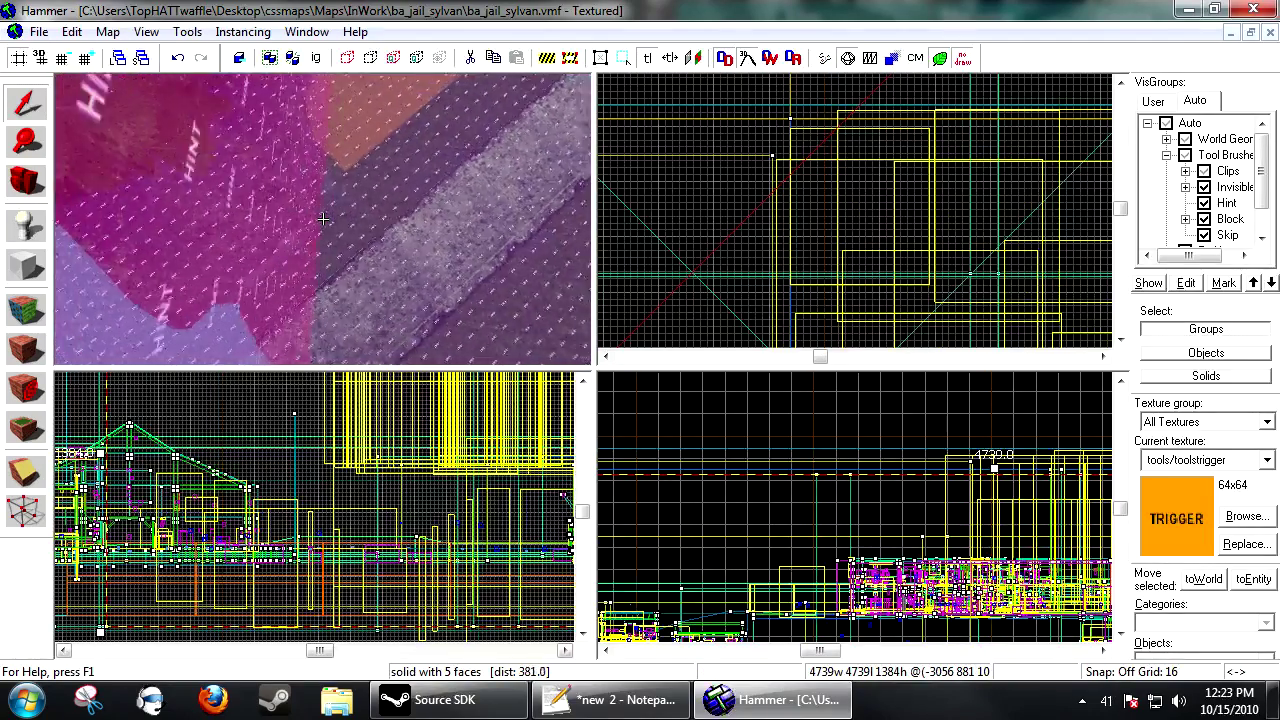
{"action": "key", "text": "w"}
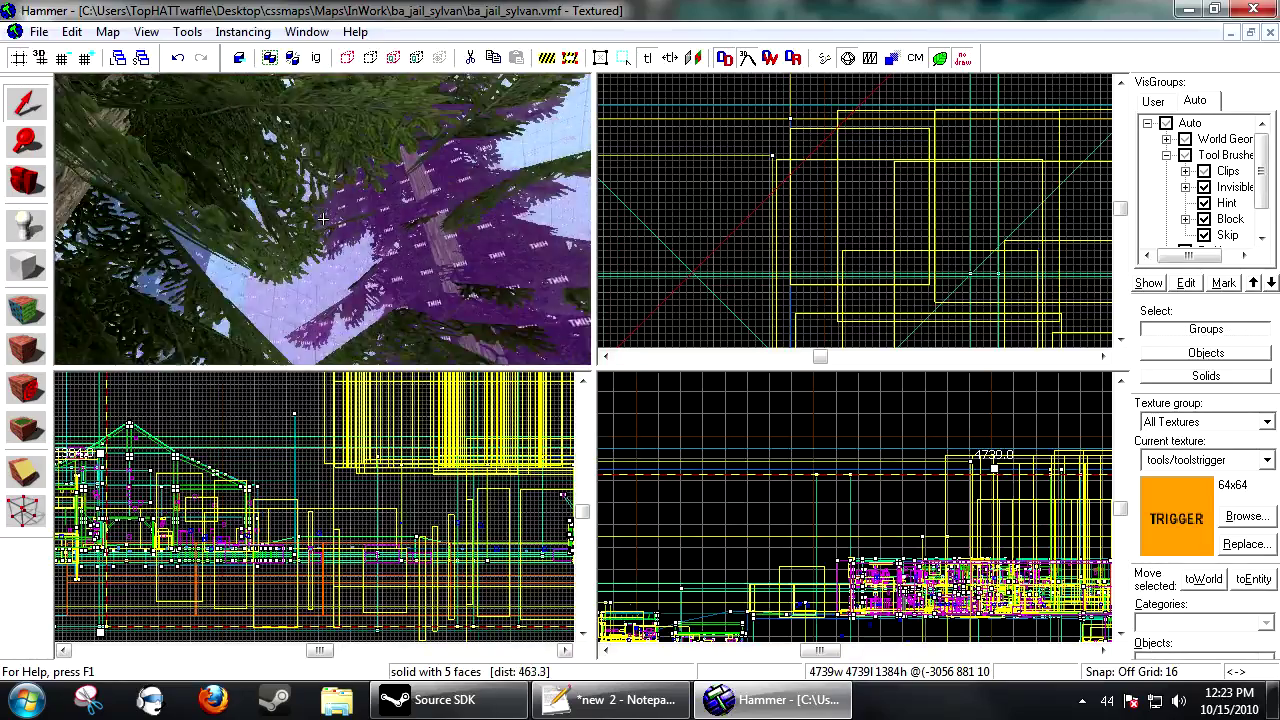
{"action": "left_click_drag", "start_coordinate": [323, 218], "coordinate": [323, 218]}
{"action": "scroll", "coordinate": [897, 200], "scroll_direction": "down", "scroll_amount": 2}
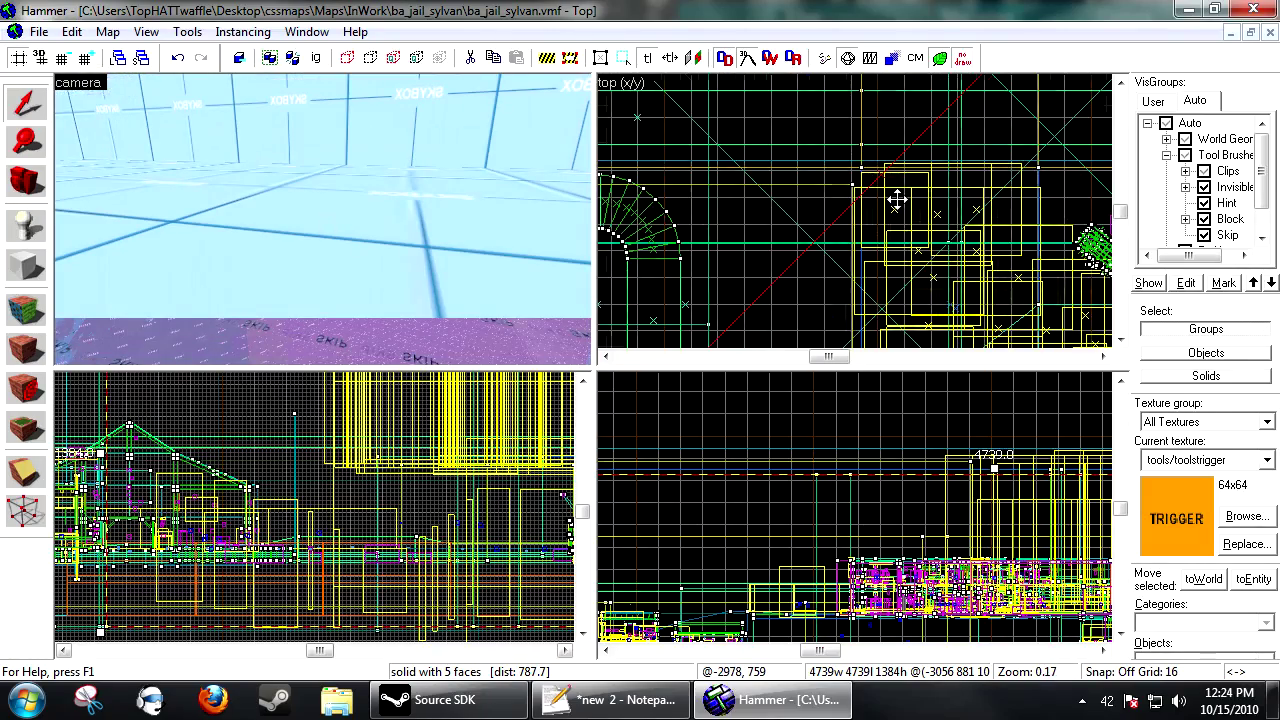
{"action": "scroll", "coordinate": [897, 200], "scroll_direction": "down", "scroll_amount": 3}
{"action": "left_click_drag", "start_coordinate": [237, 206], "coordinate": [323, 218]}
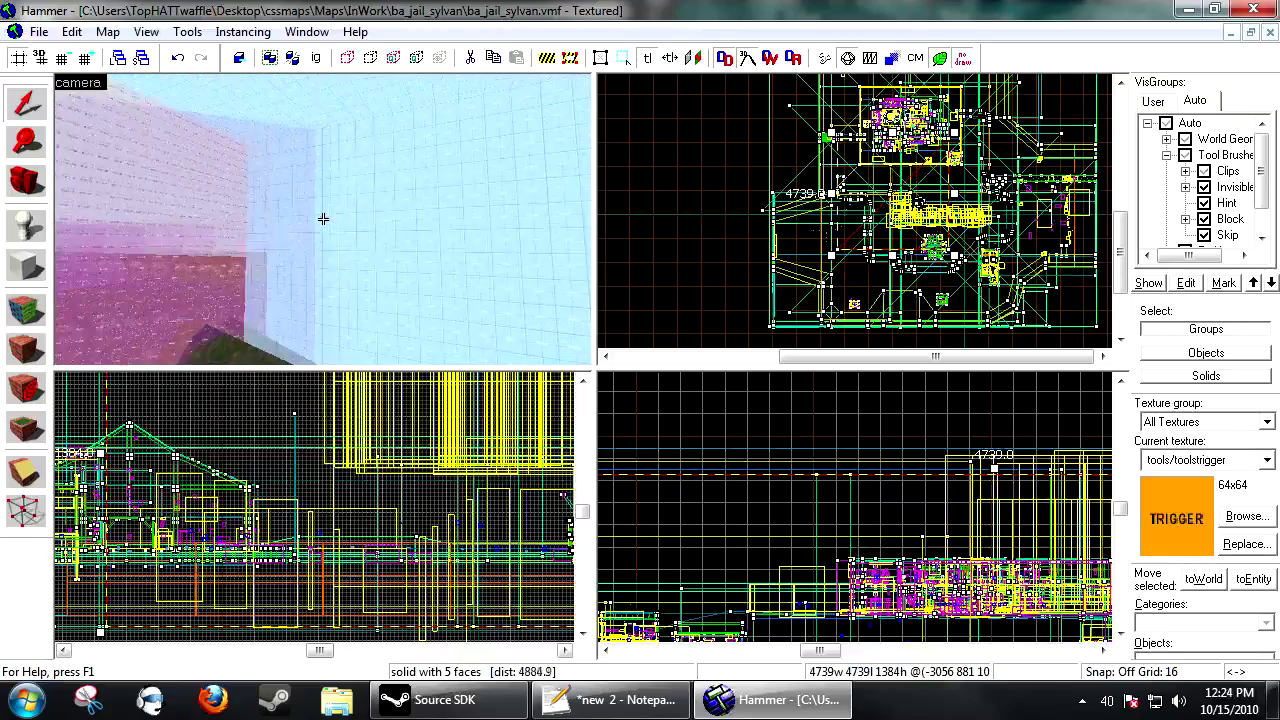
- Select the func_viscluster brush and shorten it to about 4548 units so it fits the outdoor area in the top view
{"action": "key", "text": "z"}
{"action": "left_click", "coordinate": [287, 146]}
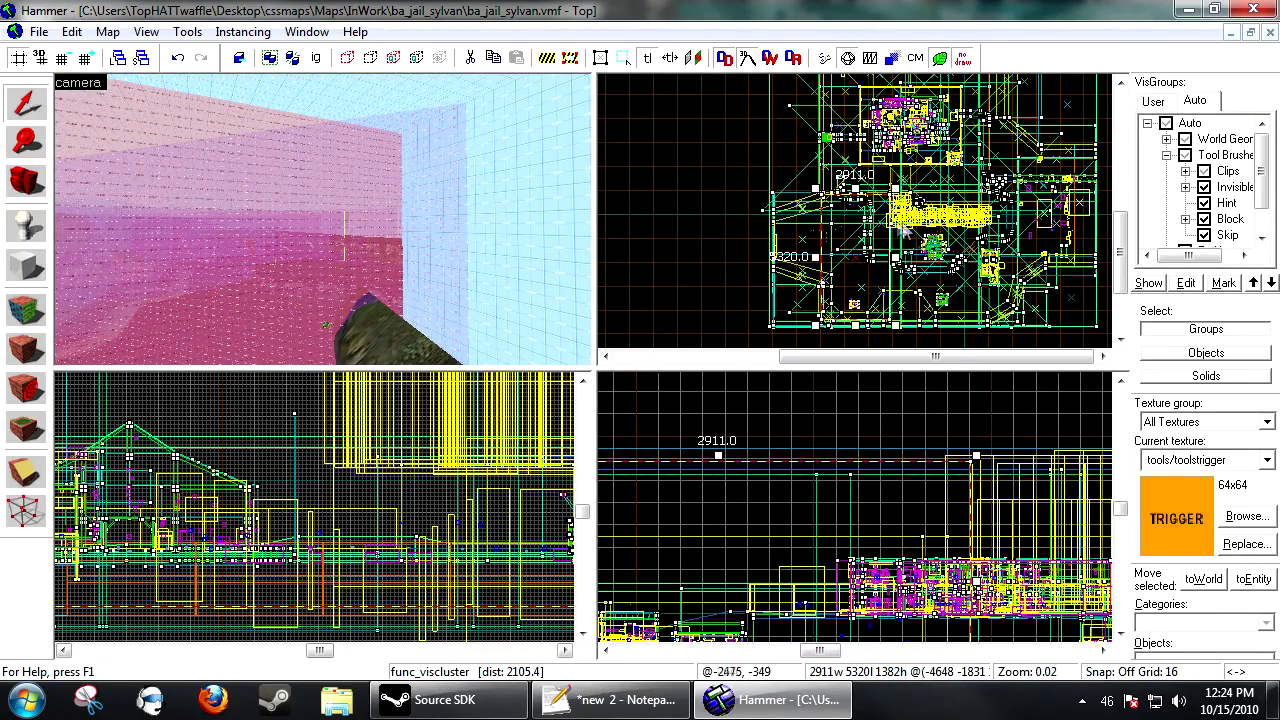
{"action": "scroll", "coordinate": [903, 230], "scroll_direction": "up", "scroll_amount": 4}
{"action": "left_click_drag", "start_coordinate": [830, 175], "coordinate": [852, 206]}
{"action": "scroll", "coordinate": [852, 206], "scroll_direction": "down", "scroll_amount": 4}
{"action": "scroll", "coordinate": [862, 320], "scroll_direction": "up", "scroll_amount": 2}
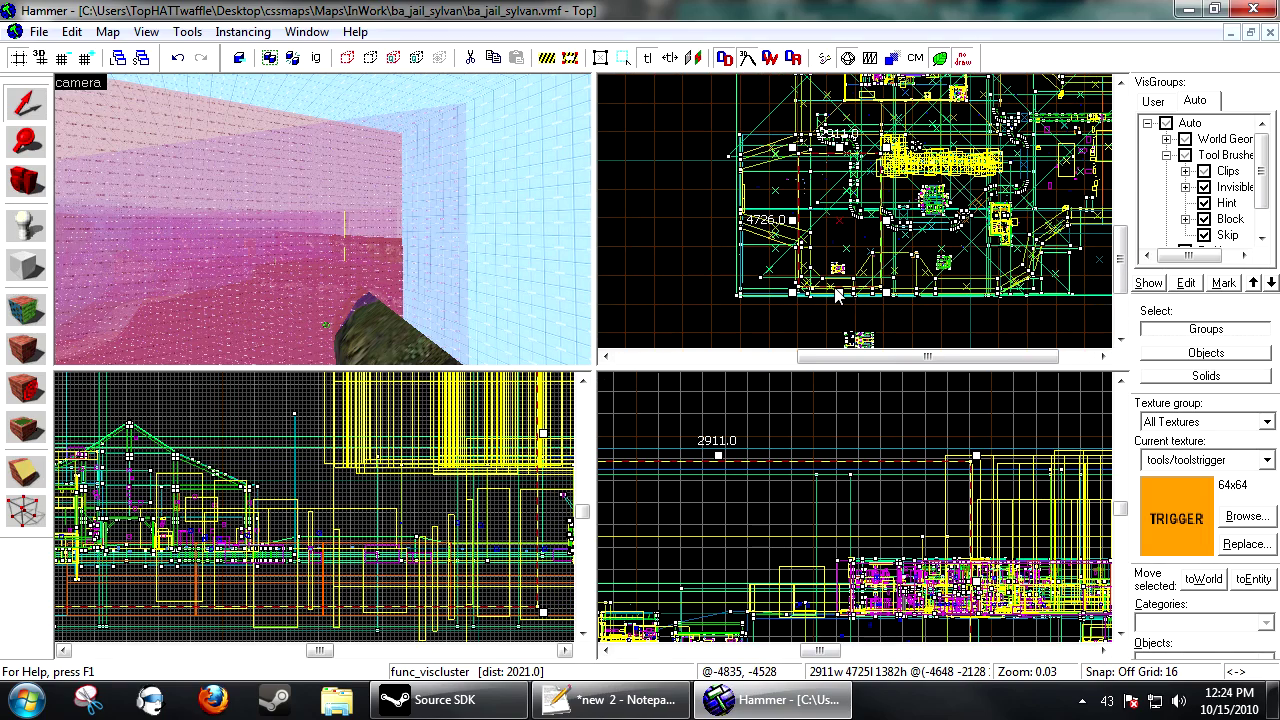
{"action": "left_click_drag", "start_coordinate": [843, 296], "coordinate": [844, 291]}
{"action": "scroll", "coordinate": [800, 275], "scroll_direction": "up", "scroll_amount": 2}
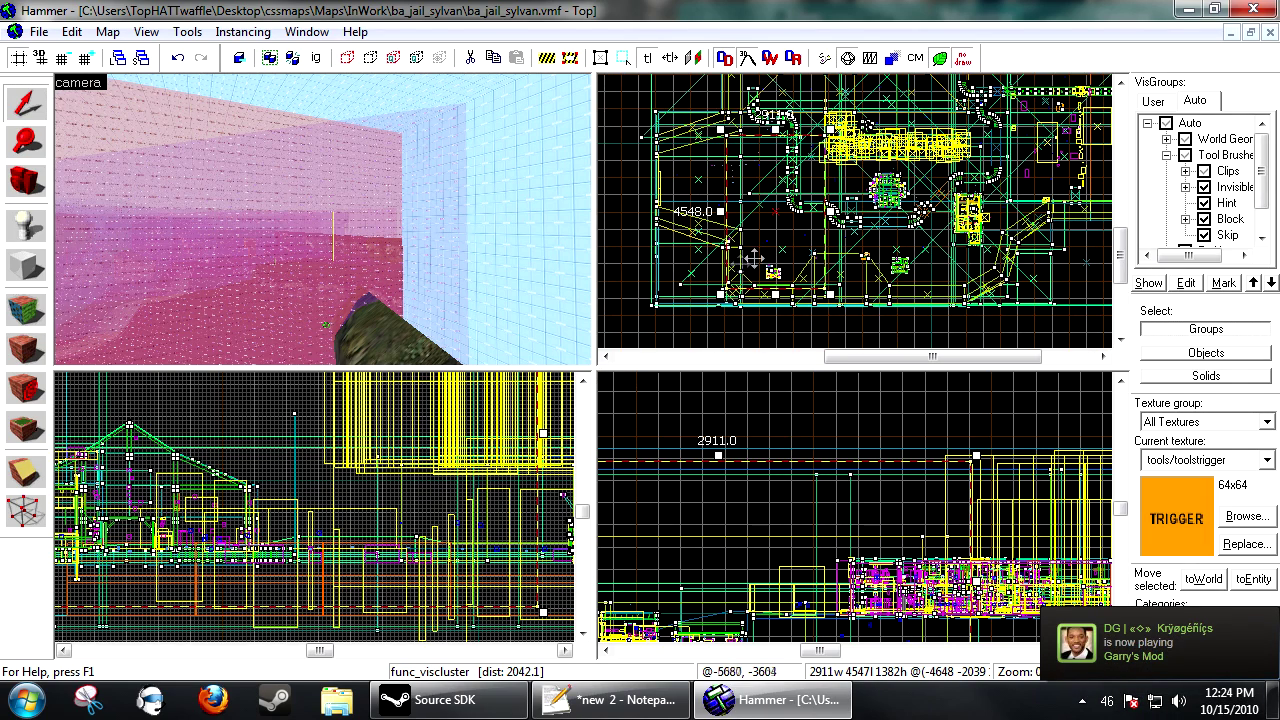
- Shift the func_viscluster brush across to the neighbouring outdoor areas, reshaping it to about 3803 by 1338 units
{"action": "left_click_drag", "start_coordinate": [753, 259], "coordinate": [871, 197]}
{"action": "left_click_drag", "start_coordinate": [932, 95], "coordinate": [962, 203]}
{"action": "scroll", "coordinate": [880, 228], "scroll_direction": "down", "scroll_amount": 2}
{"action": "scroll", "coordinate": [862, 220], "scroll_direction": "up", "scroll_amount": 1}
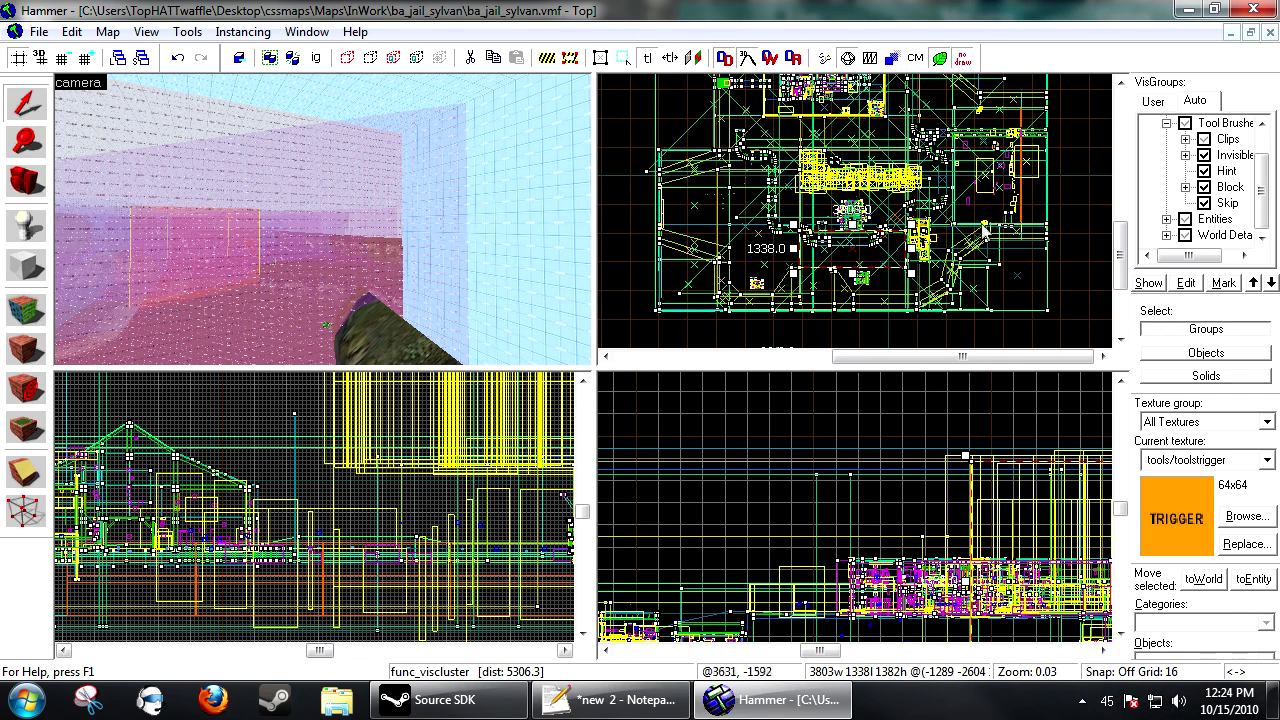
{"action": "left_click_drag", "start_coordinate": [853, 258], "coordinate": [990, 207]}
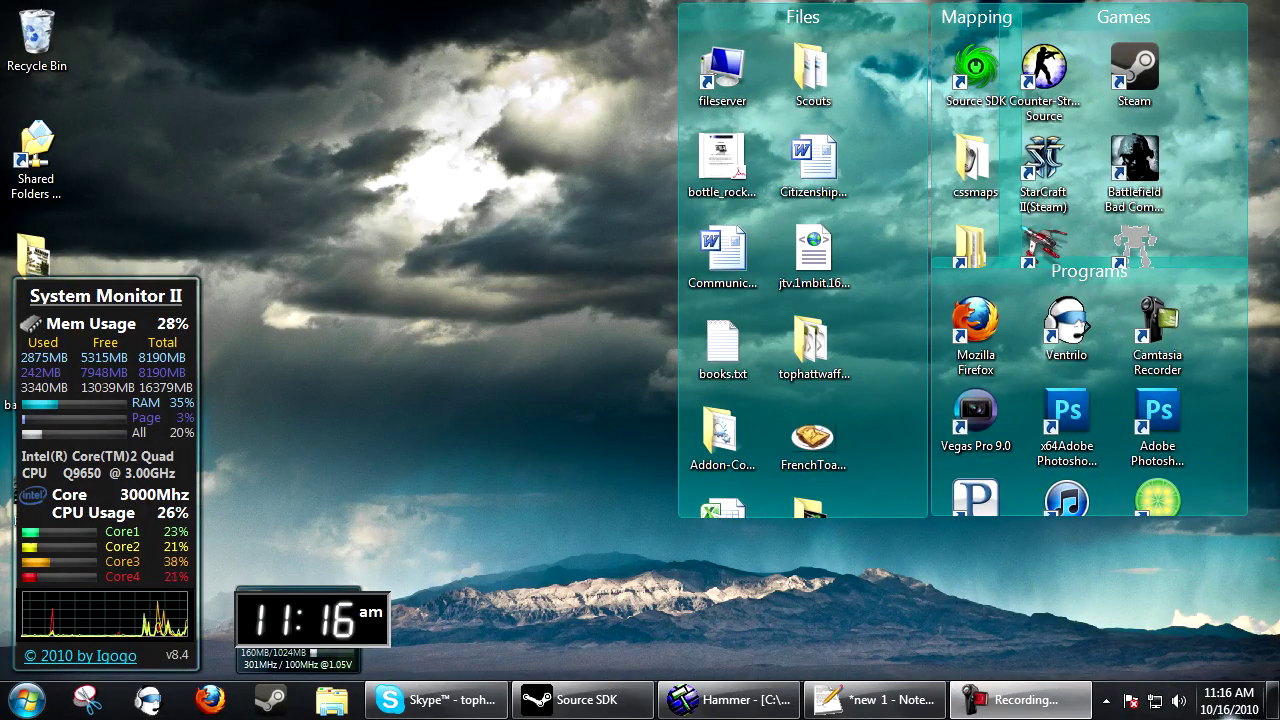
- Check Hammer's compile output, switch to the log copy in Notepad++ and mark the final lighting pass's elapsed time
{"action": "left_click", "coordinate": [717, 700]}
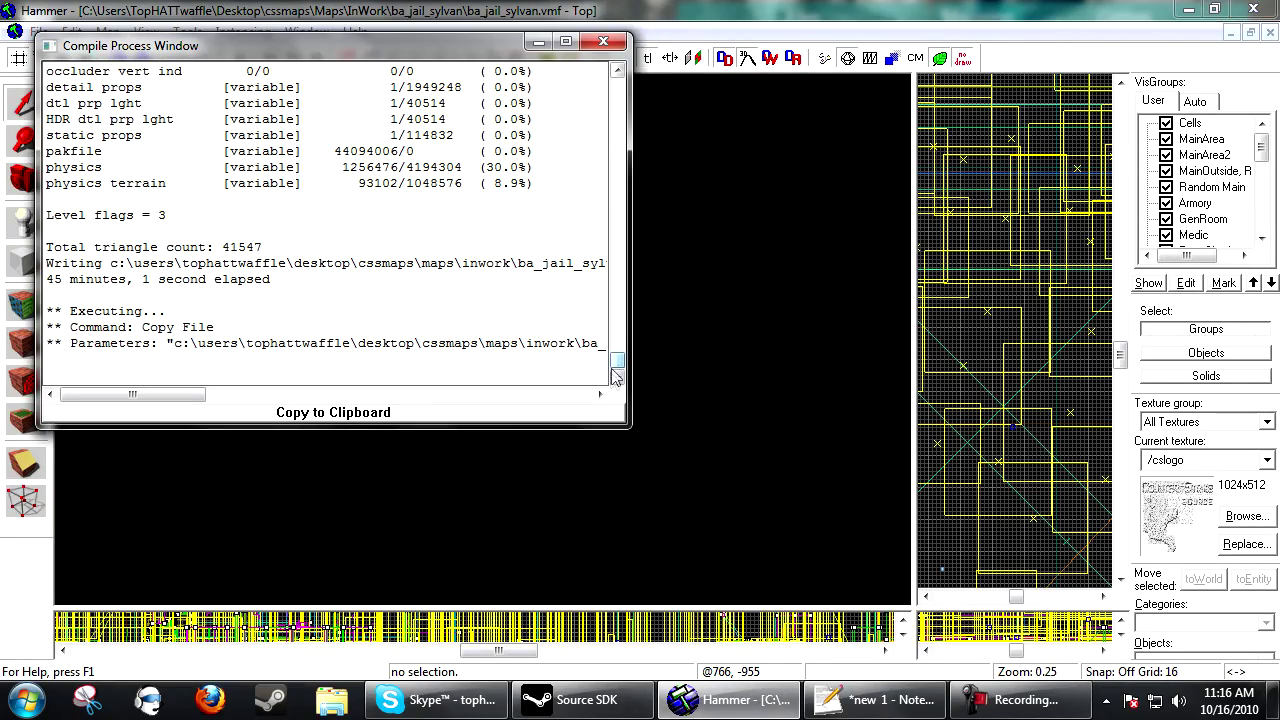
{"action": "scroll", "coordinate": [616, 367], "scroll_direction": "up", "scroll_amount": 3}
{"action": "left_click", "coordinate": [865, 703]}
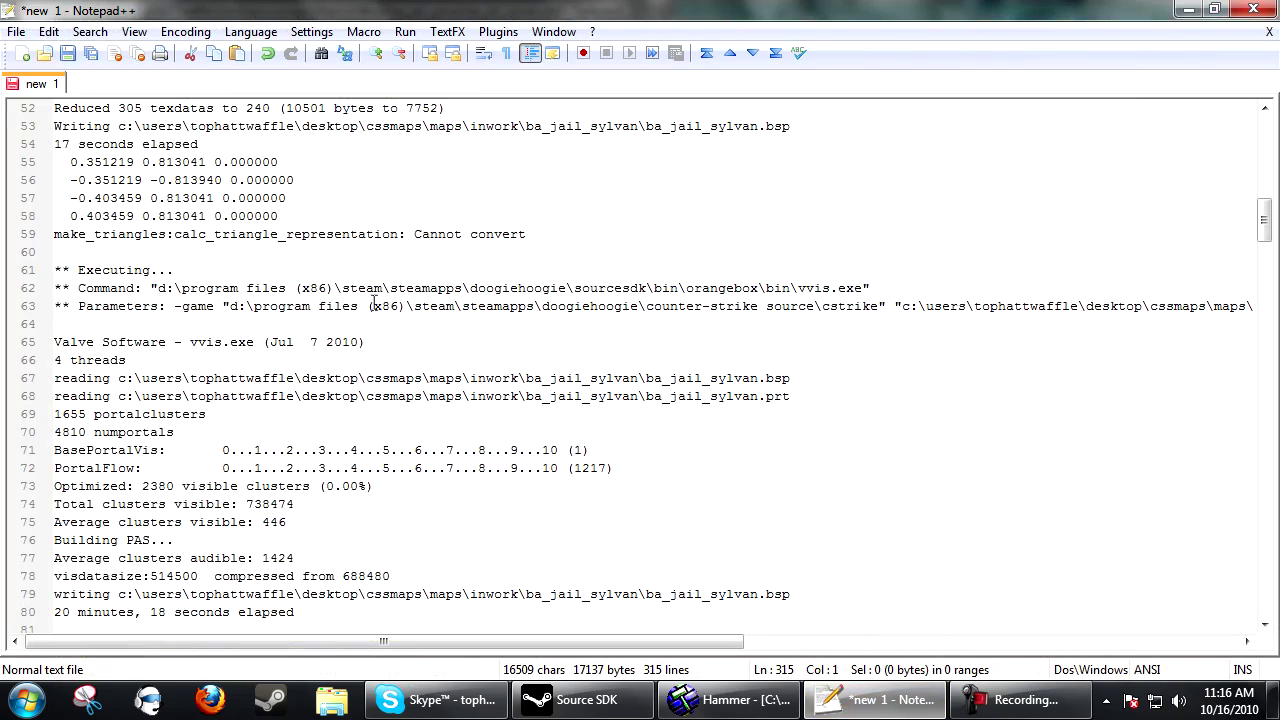
{"action": "left_click_drag", "start_coordinate": [1263, 220], "coordinate": [1263, 592]}
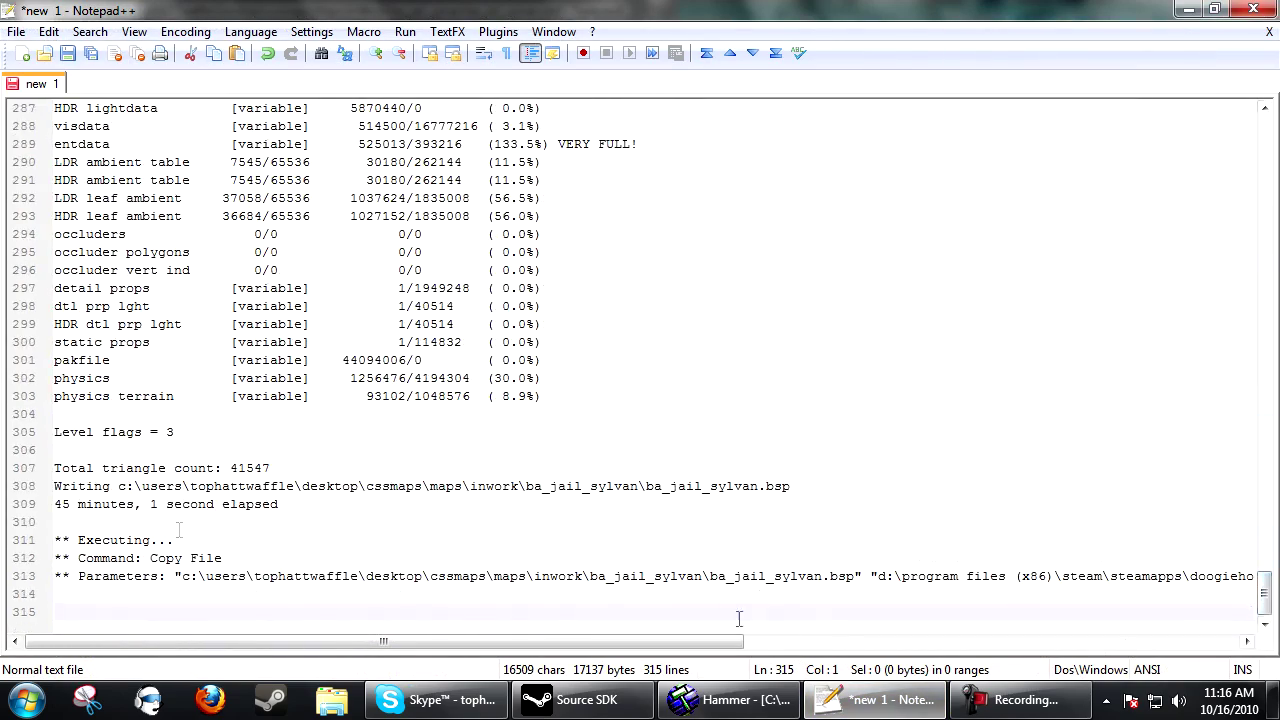
{"action": "left_click_drag", "start_coordinate": [302, 488], "coordinate": [48, 523]}
{"action": "left_click", "coordinate": [91, 516]}
- Find the earlier vrad lighting pass in the compile log and mark its elapsed time
{"action": "scroll", "coordinate": [120, 482], "scroll_direction": "up", "scroll_amount": 19}
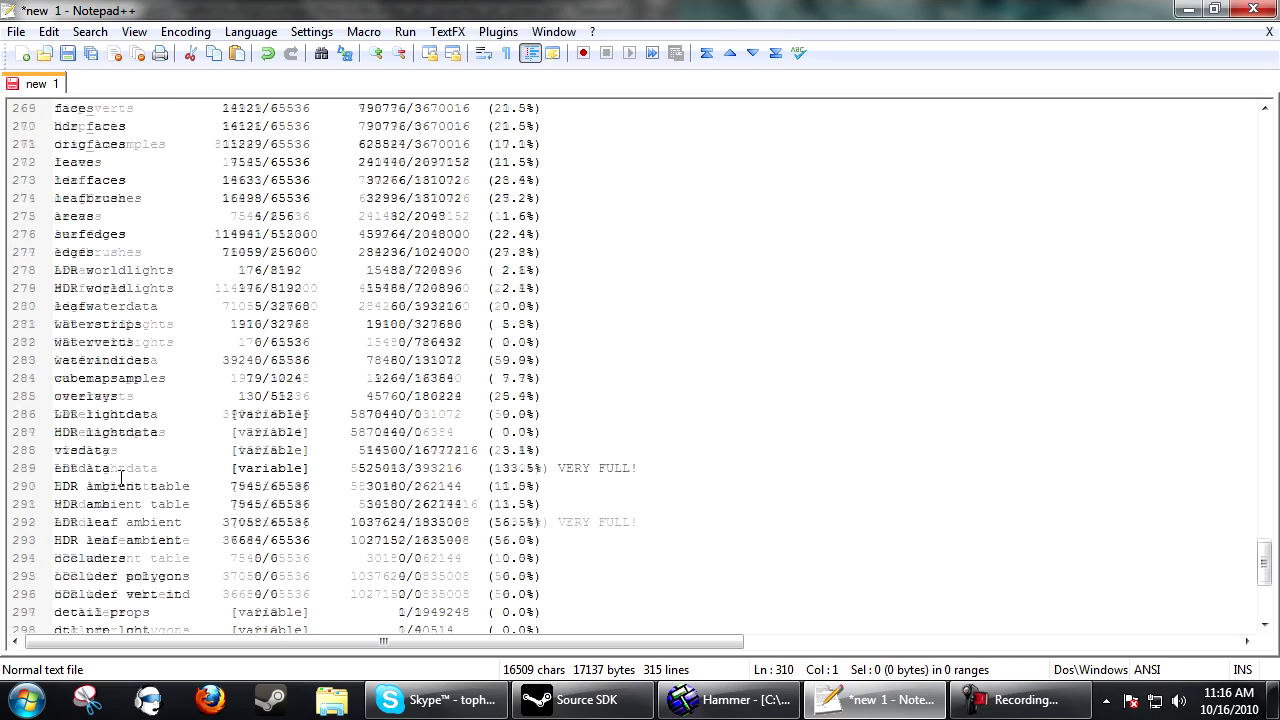
{"action": "scroll", "coordinate": [183, 403], "scroll_direction": "up", "scroll_amount": 16}
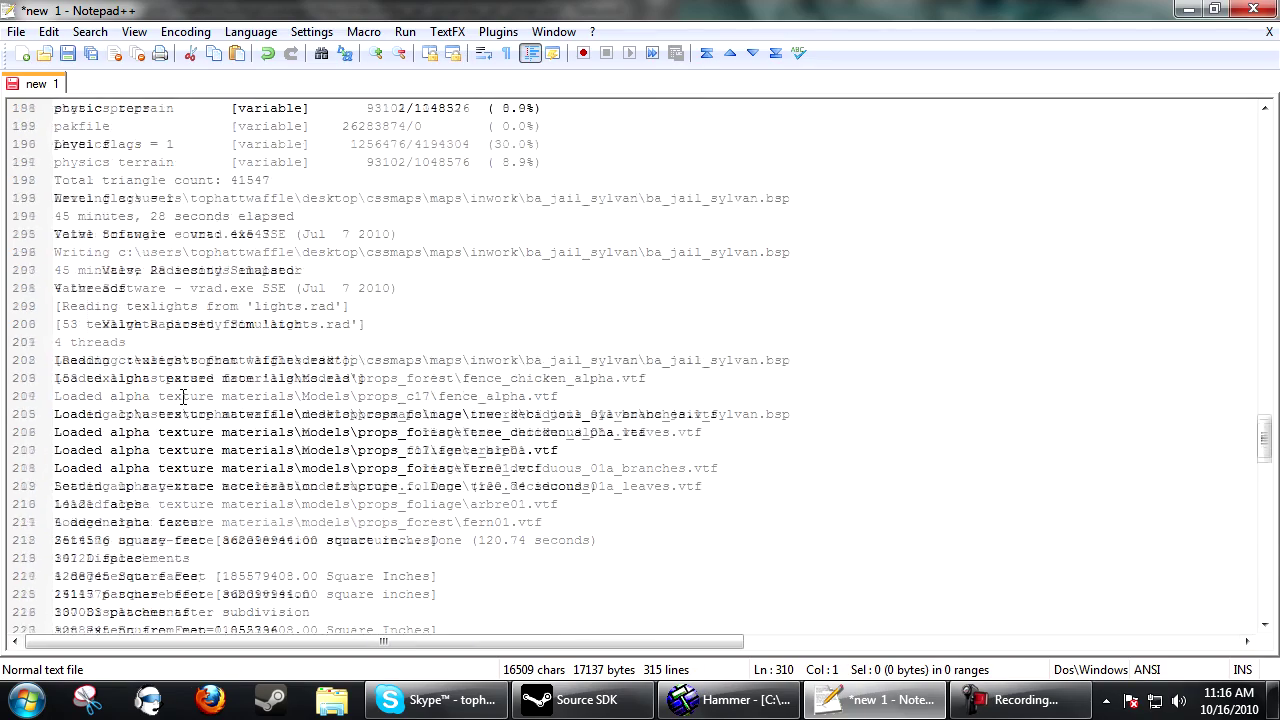
{"action": "left_click_drag", "start_coordinate": [300, 378], "coordinate": [172, 378]}
{"action": "left_click", "coordinate": [300, 380]}
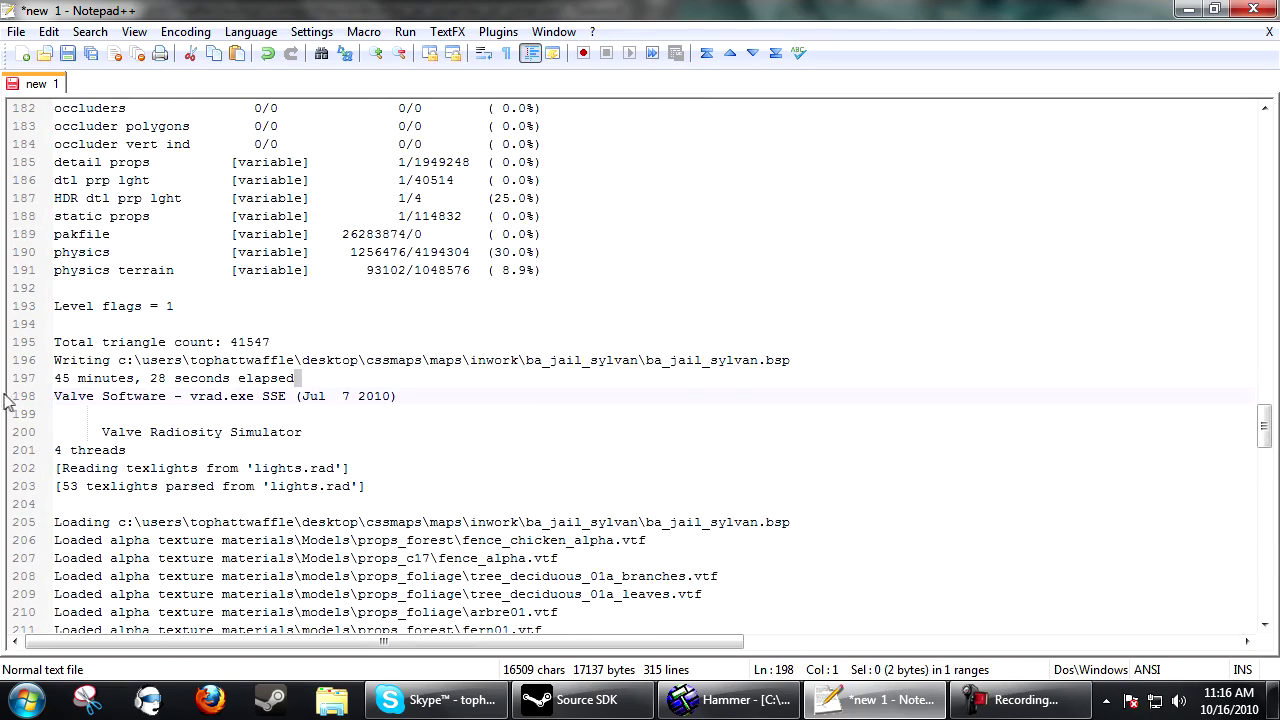
- Locate the vvis.exe section of the compile log and highlight its elapsed-time line
{"action": "scroll", "coordinate": [339, 390], "scroll_direction": "up", "scroll_amount": 4}
{"action": "scroll", "coordinate": [339, 390], "scroll_direction": "up", "scroll_amount": 14}
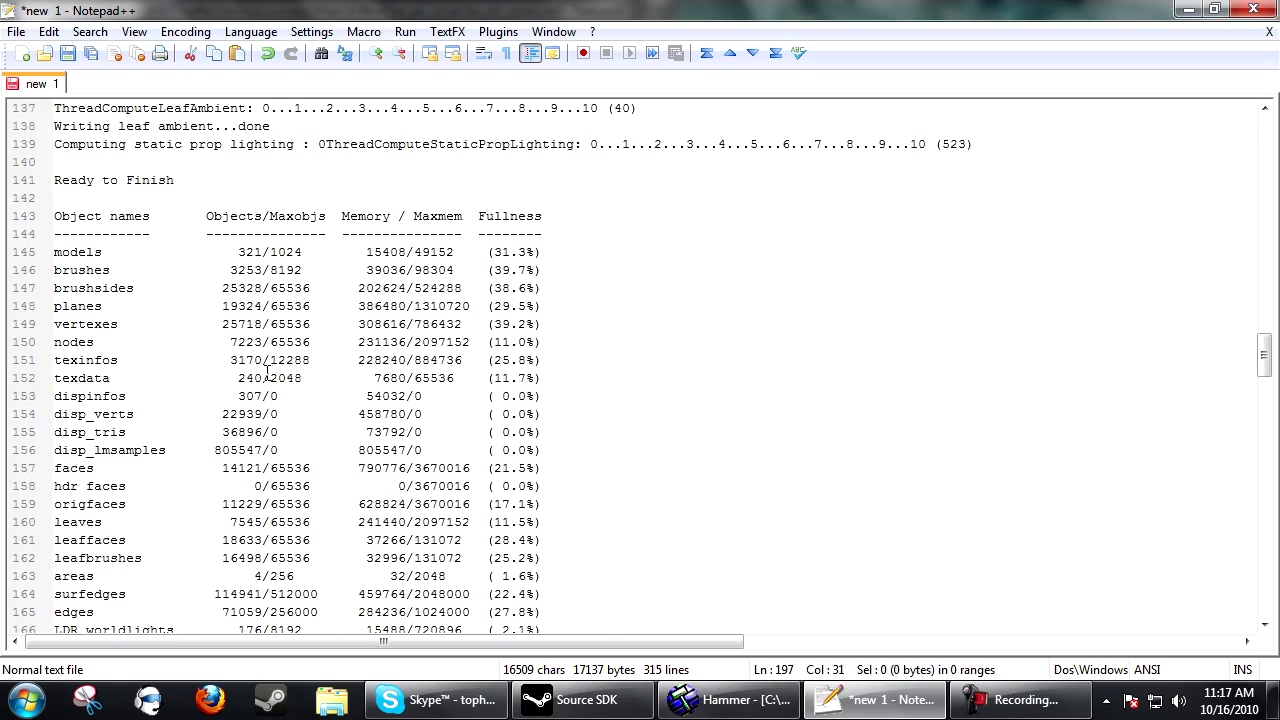
{"action": "scroll", "coordinate": [286, 365], "scroll_direction": "up", "scroll_amount": 15}
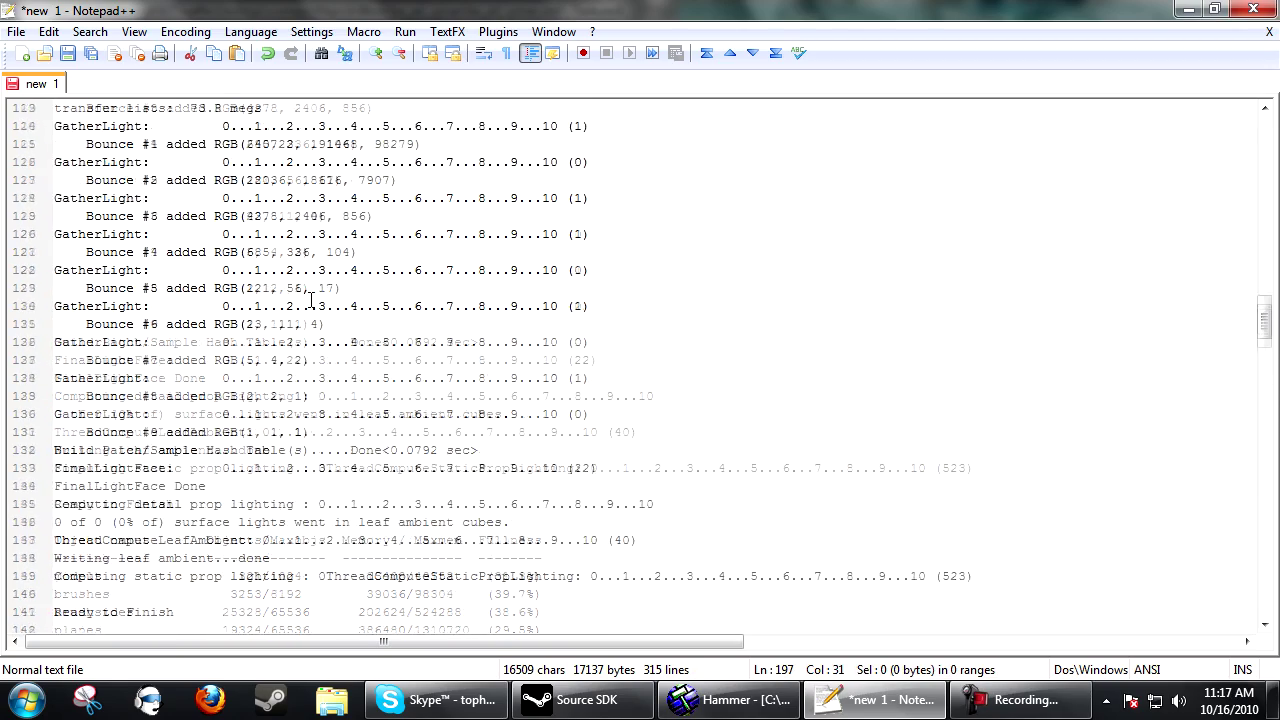
{"action": "scroll", "coordinate": [310, 300], "scroll_direction": "up", "scroll_amount": 9}
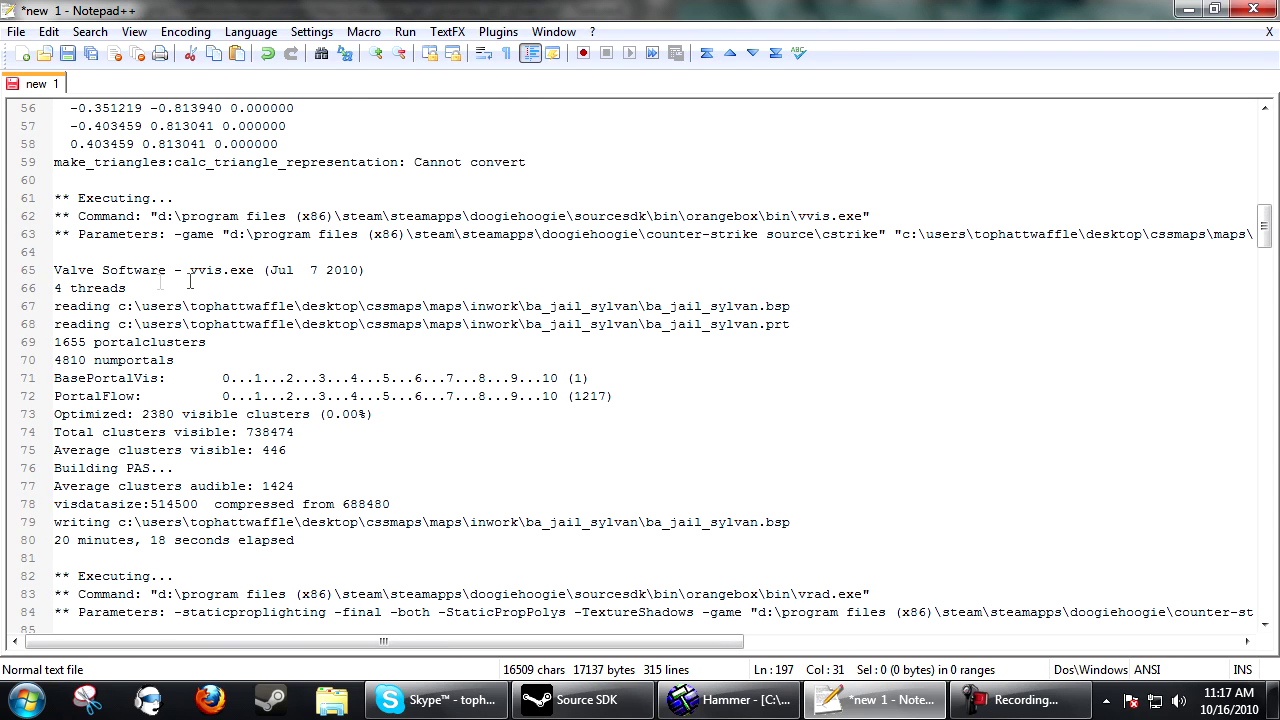
{"action": "left_click_drag", "start_coordinate": [321, 540], "coordinate": [12, 545]}
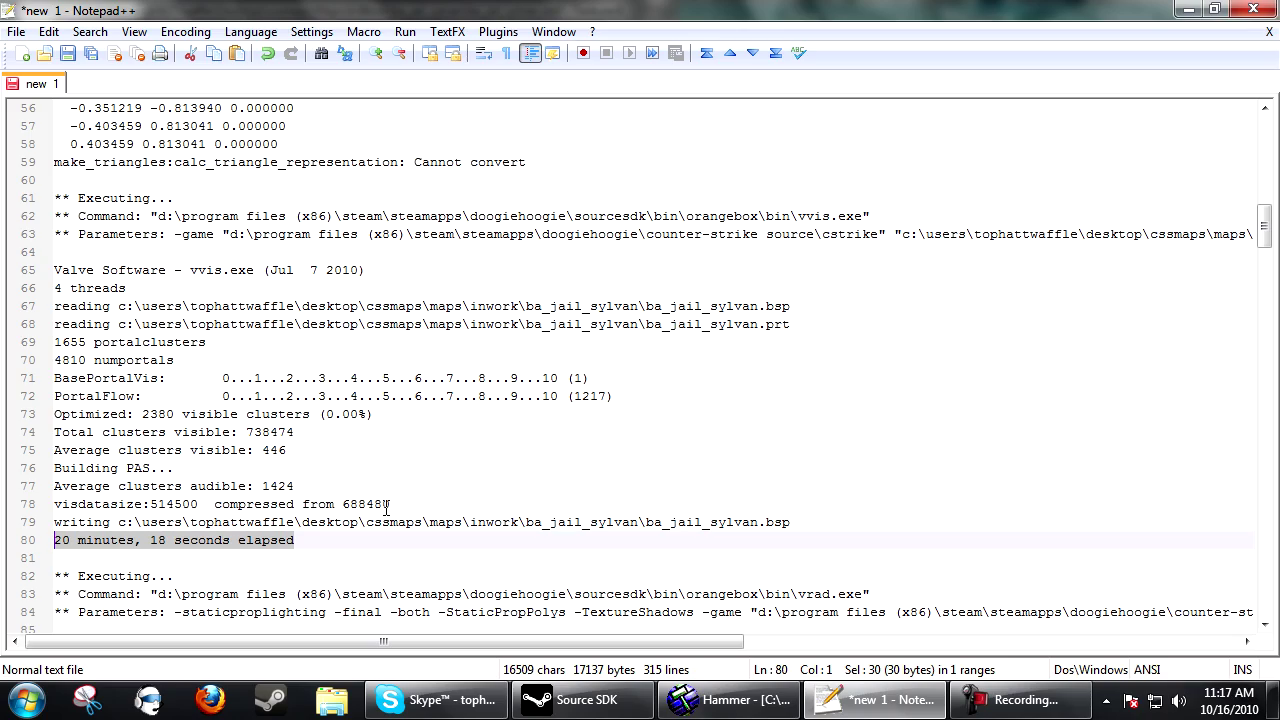
- Return to Hammer, close the Compile Process Window and look around the outdoor area in the camera view
{"action": "left_click", "coordinate": [1188, 9]}
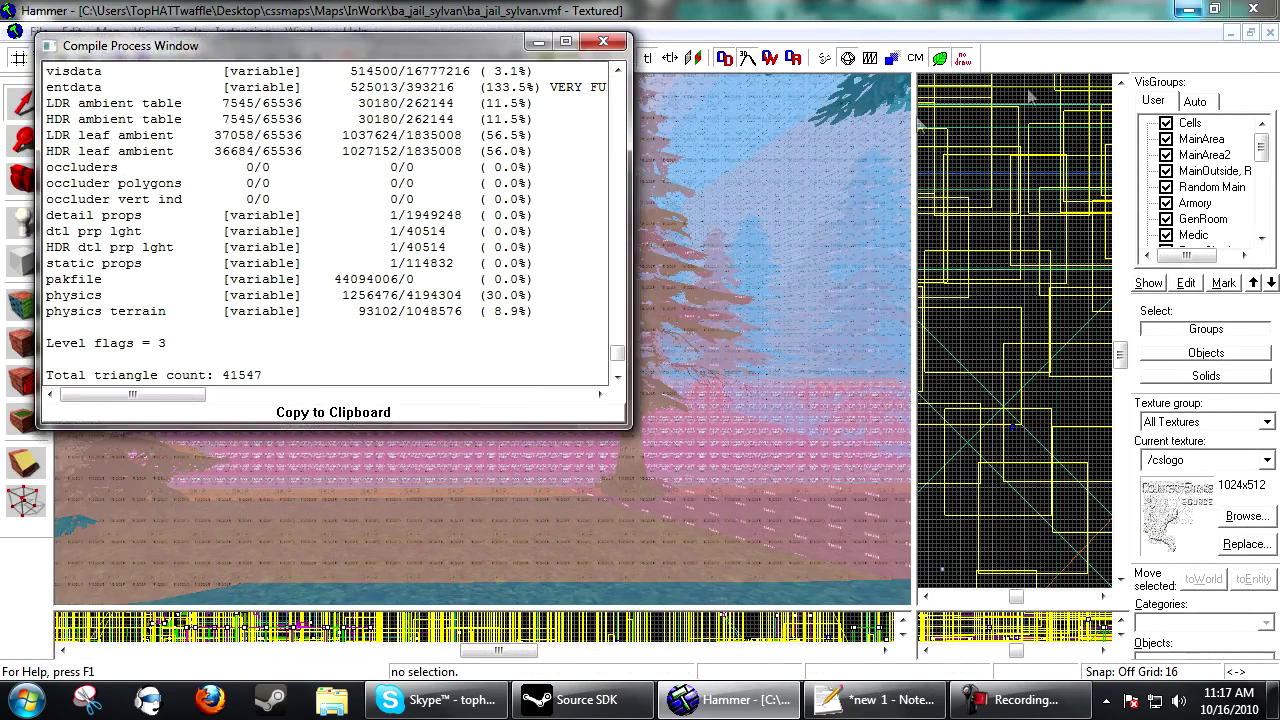
{"action": "left_click", "coordinate": [603, 47]}
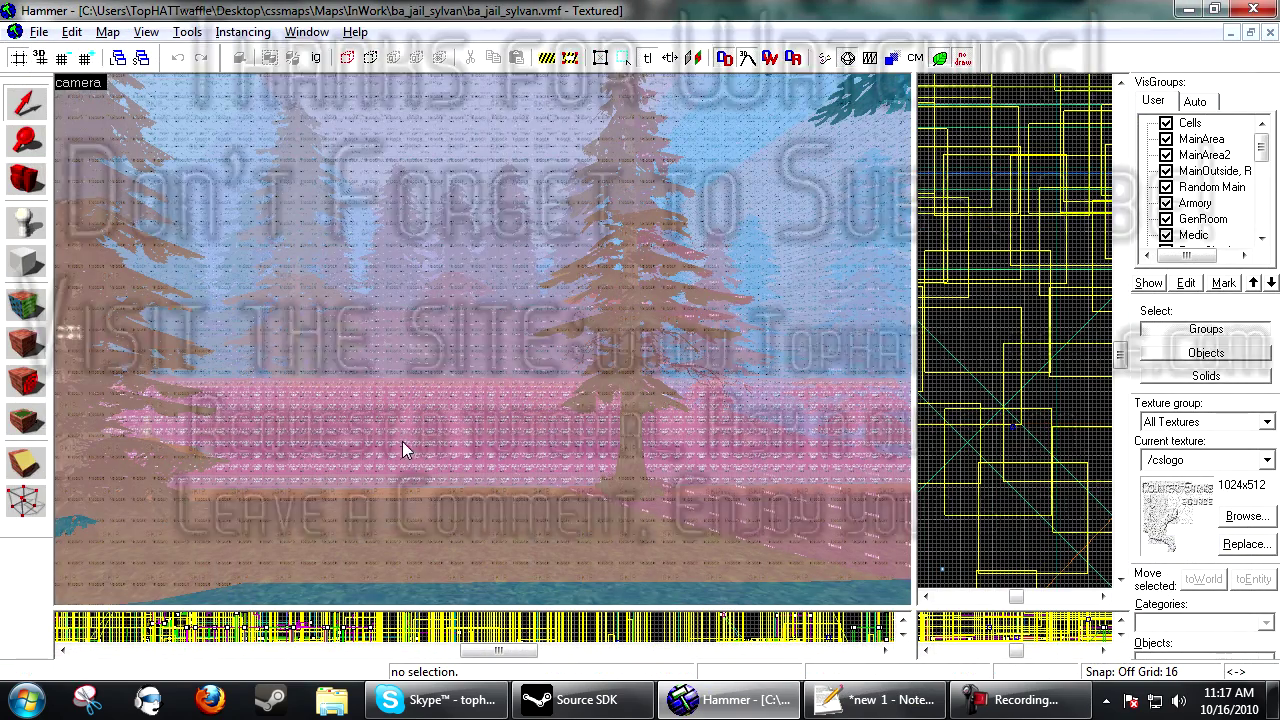
{"action": "key", "text": "z"}
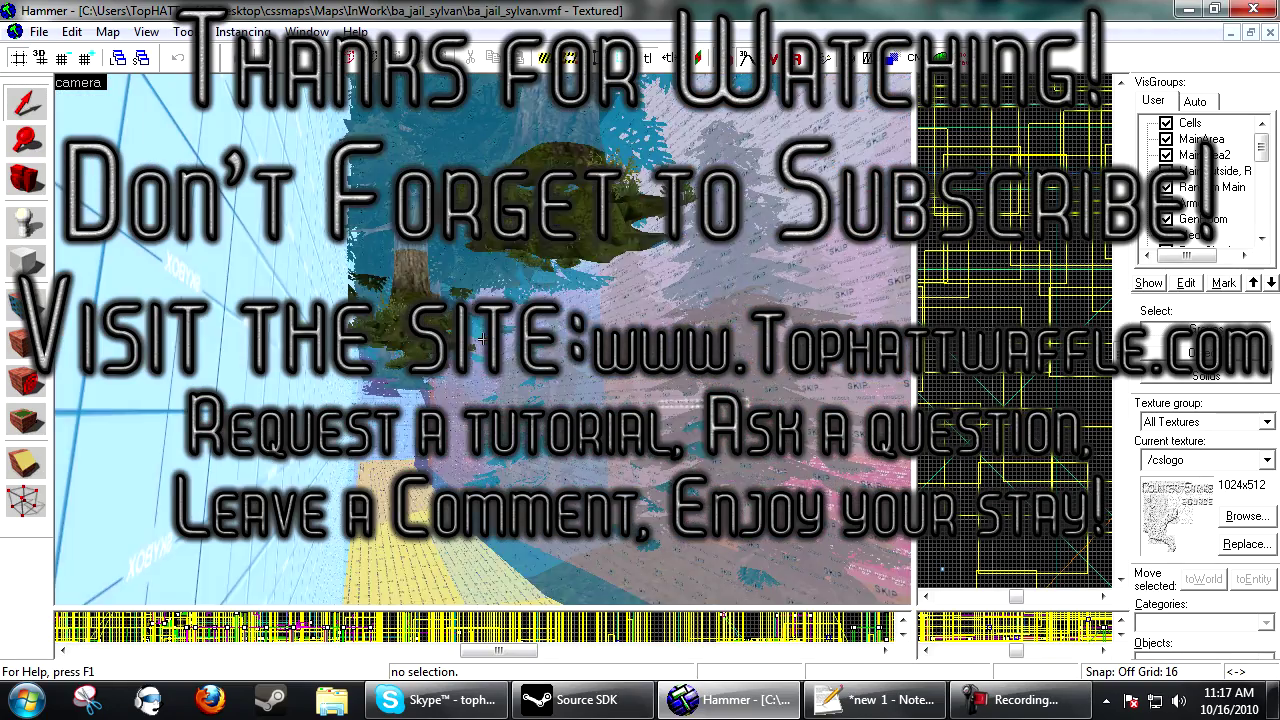